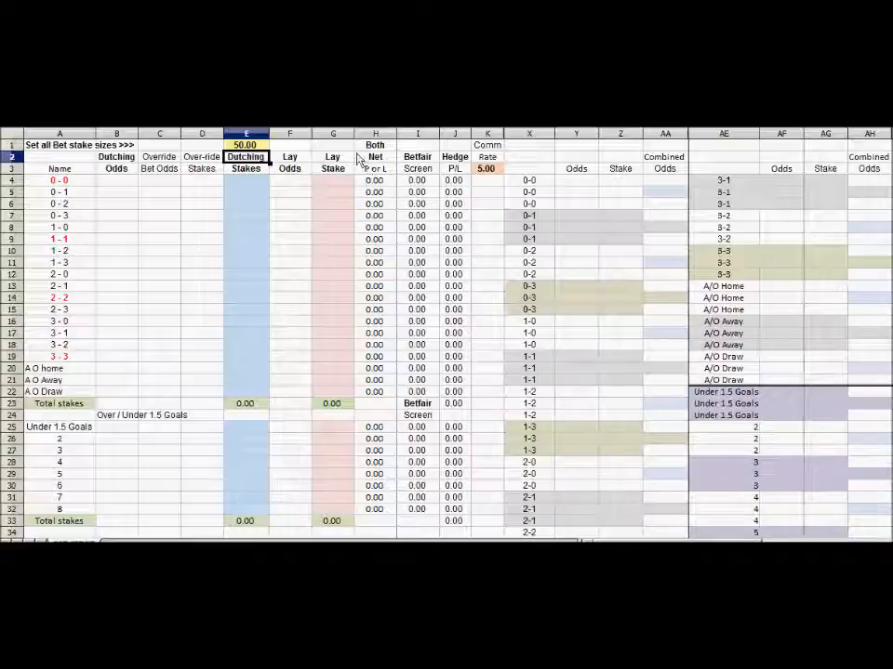
Examine the Betfair Screen column and the Both Net P or L column.
left_click(415, 136)
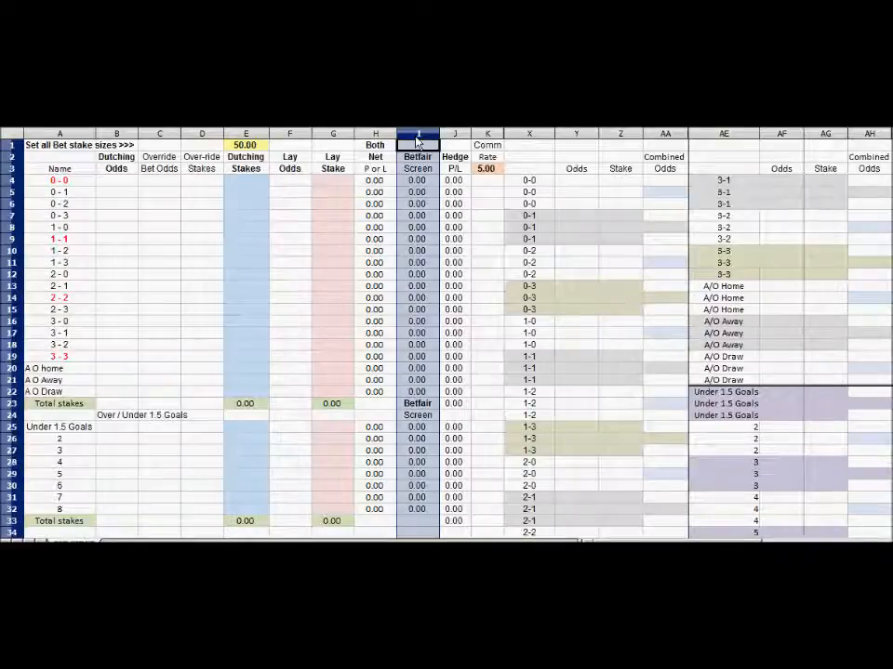
left_click(419, 193)
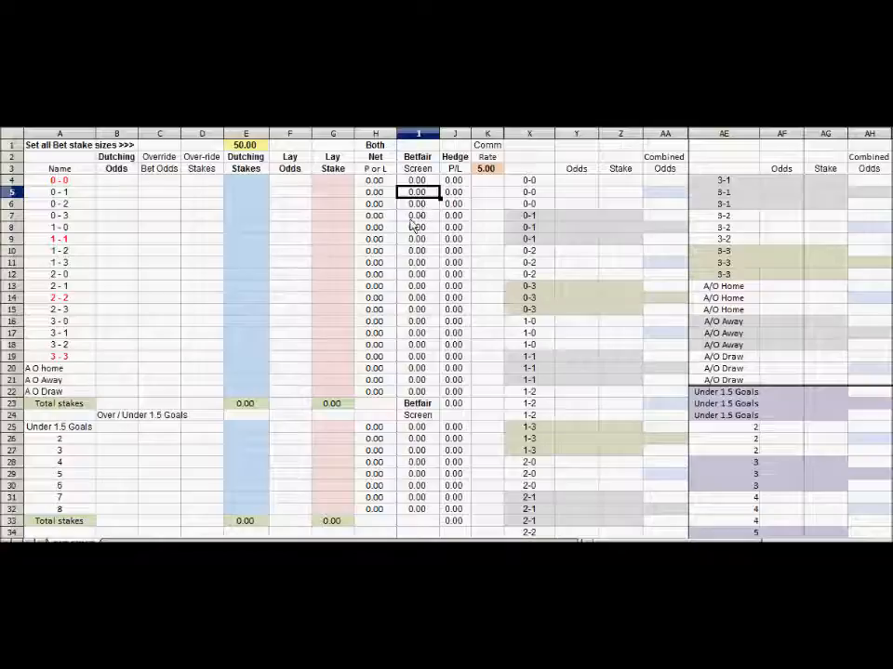
left_click(376, 135)
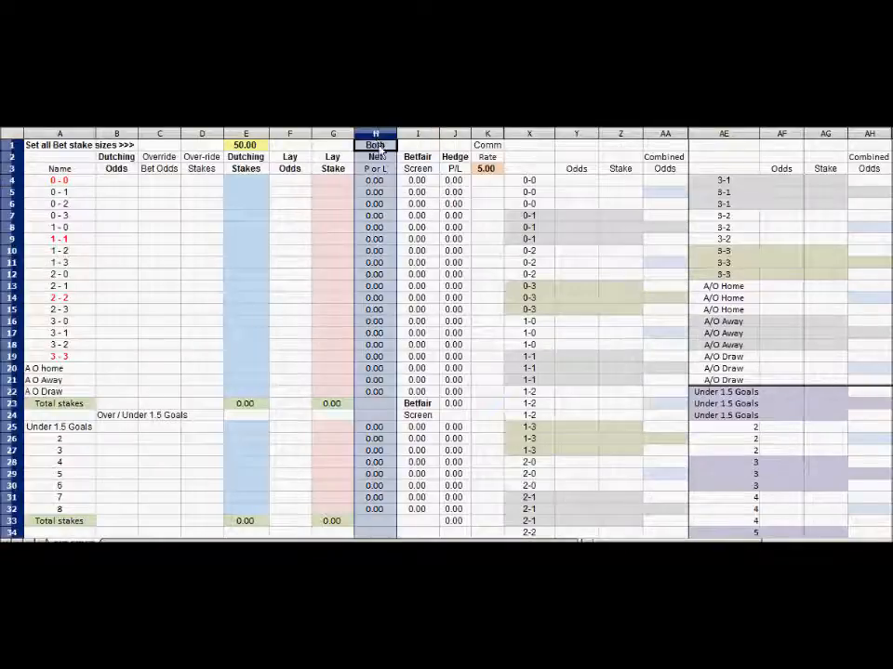
left_click(374, 216)
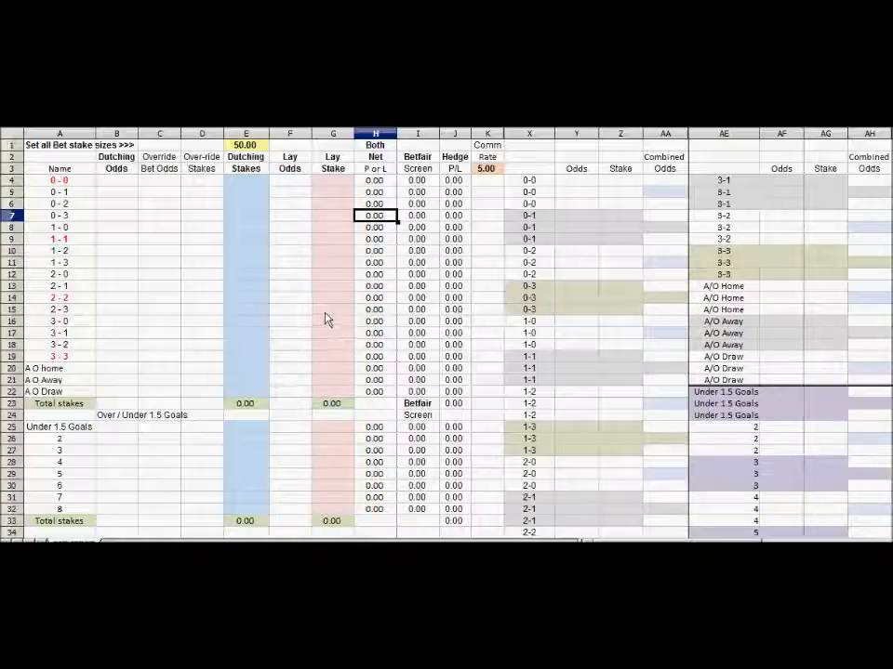
Enter dutching odds of 10 for score 0 - 0, 15 for 0 - 1 and 9 for 0 - 2.
left_click(120, 180)
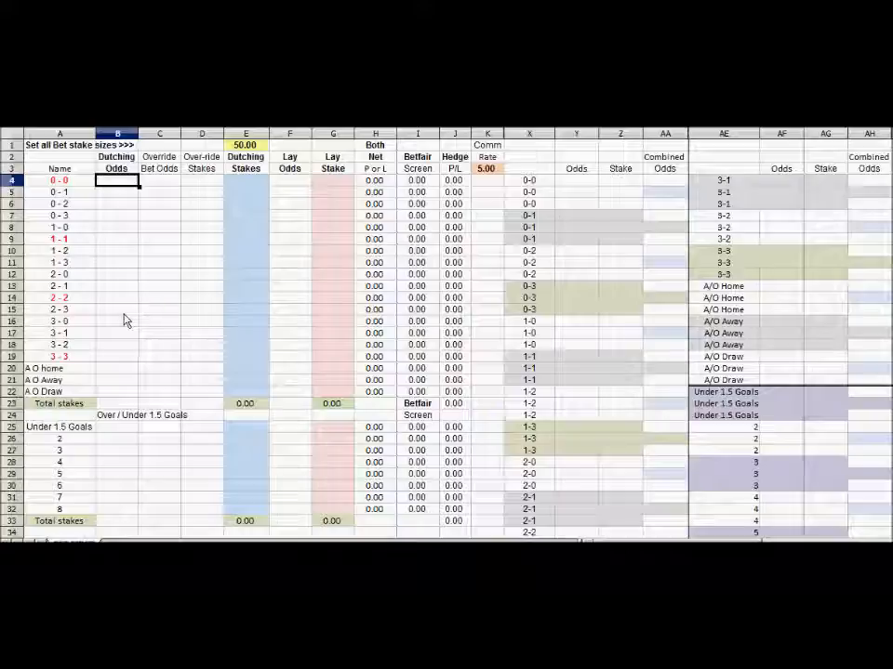
type("10")
key("Return")
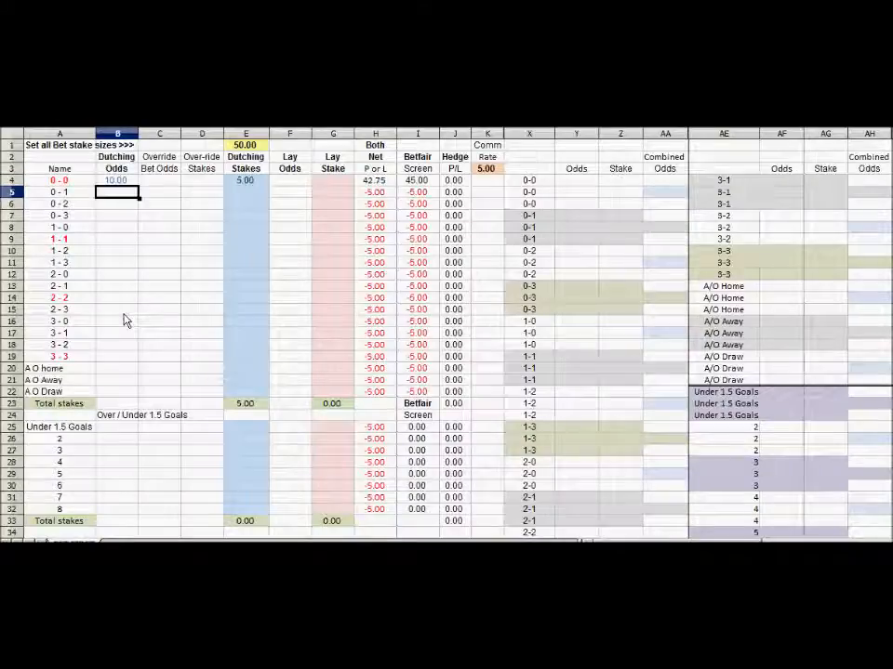
type("15")
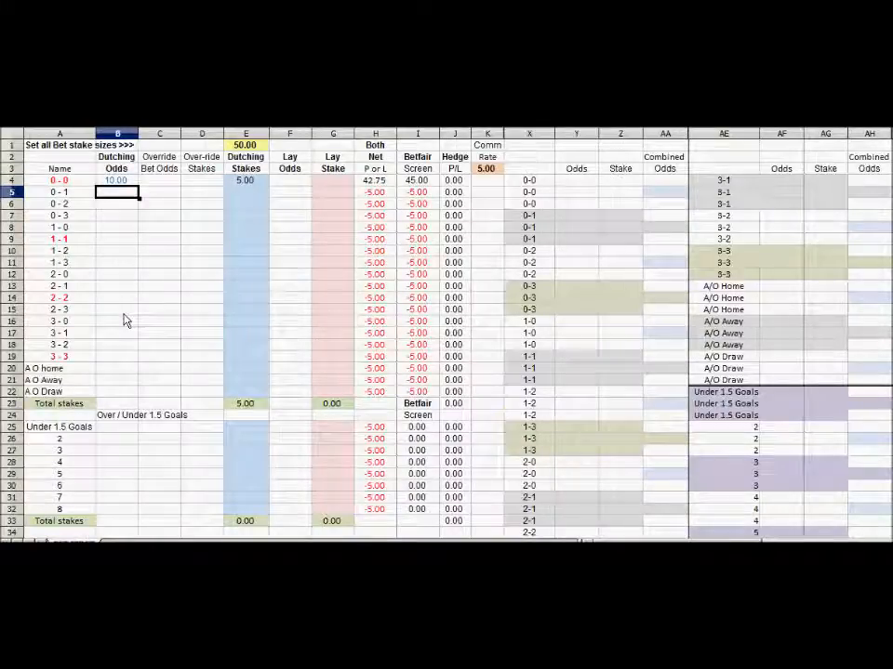
key("Return")
type("9")
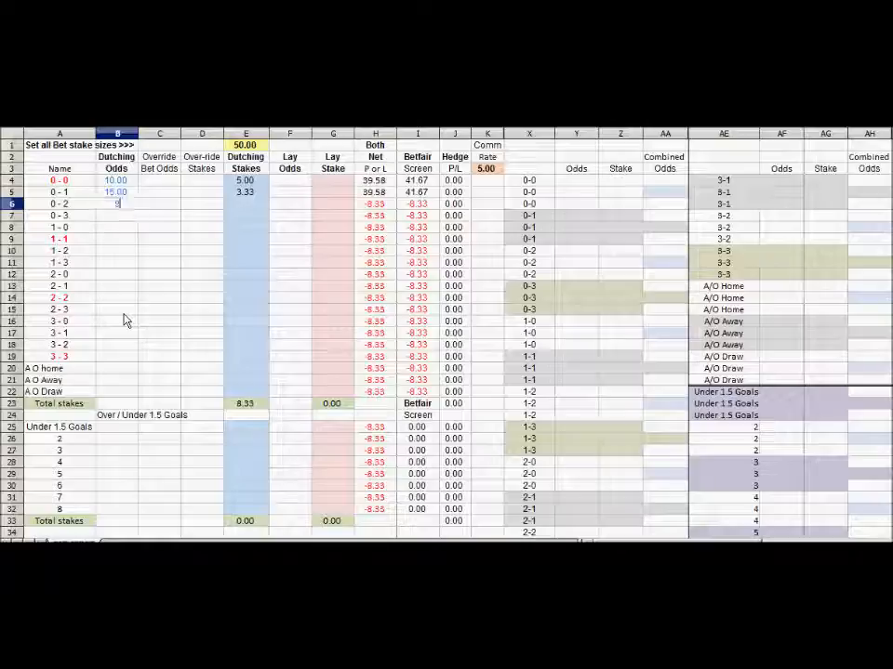
key("Return")
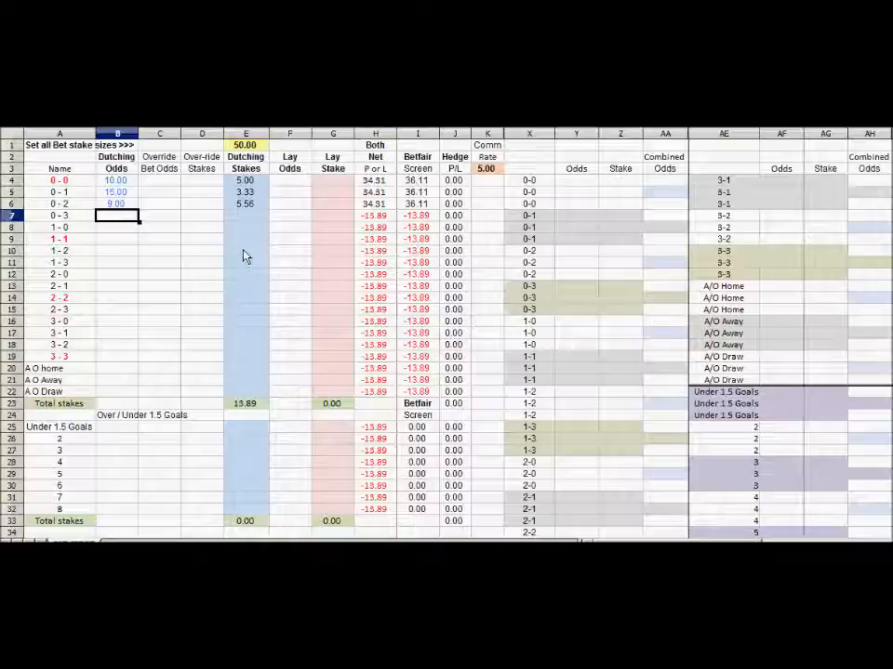
Try a stake size of 75 for all bets in cell E1 and undo the change.
left_click(246, 146)
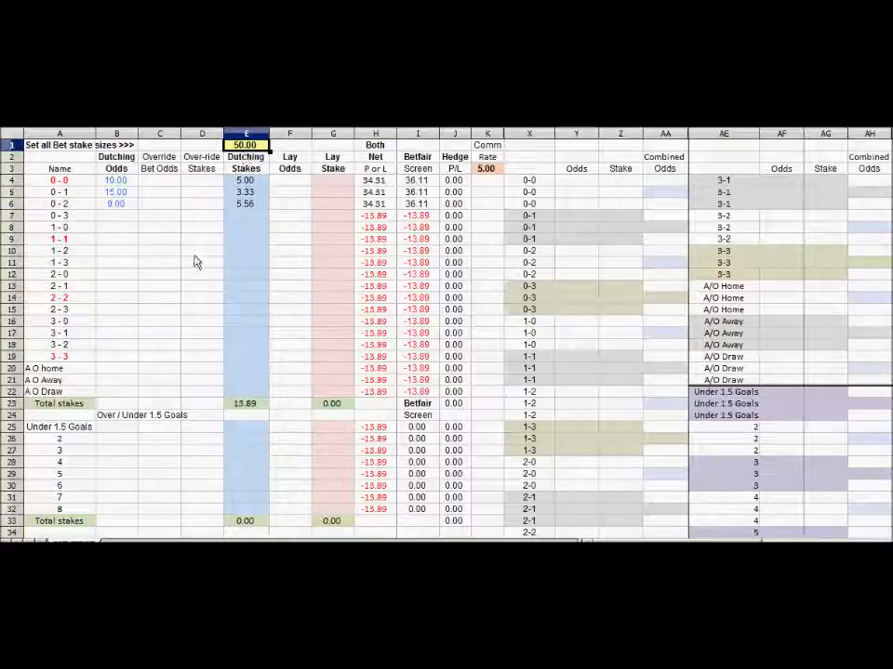
type("75")
key("Return")
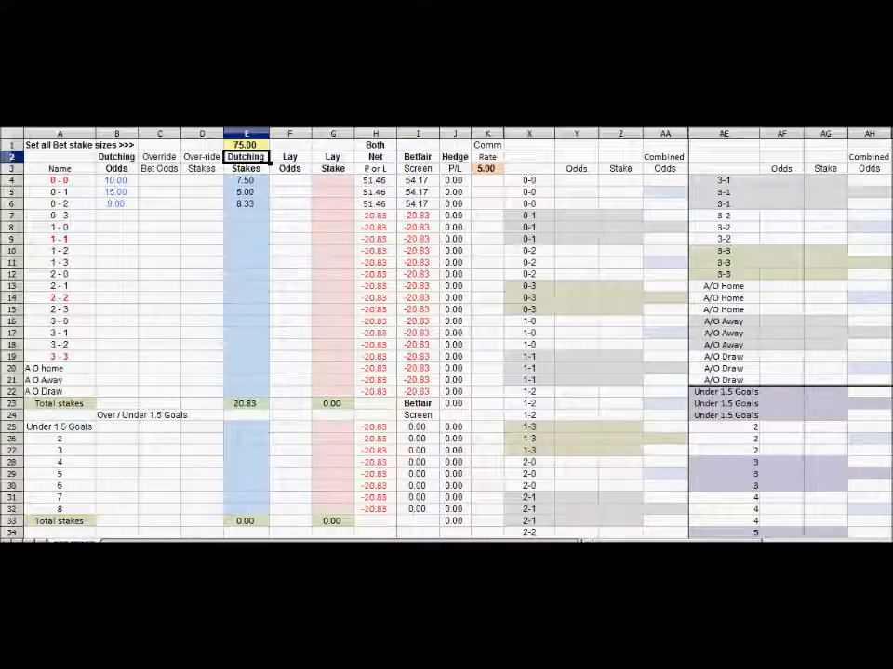
key("ctrl+z")
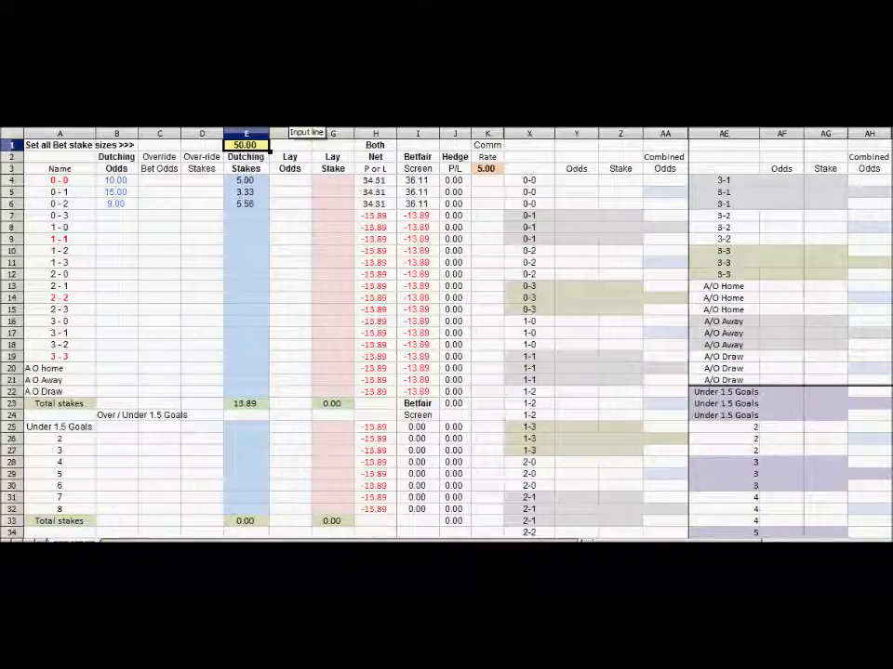
Enter lay odds of 8 for score 0 - 1 and check its hedge P/L and the net P or L column.
left_click(286, 195)
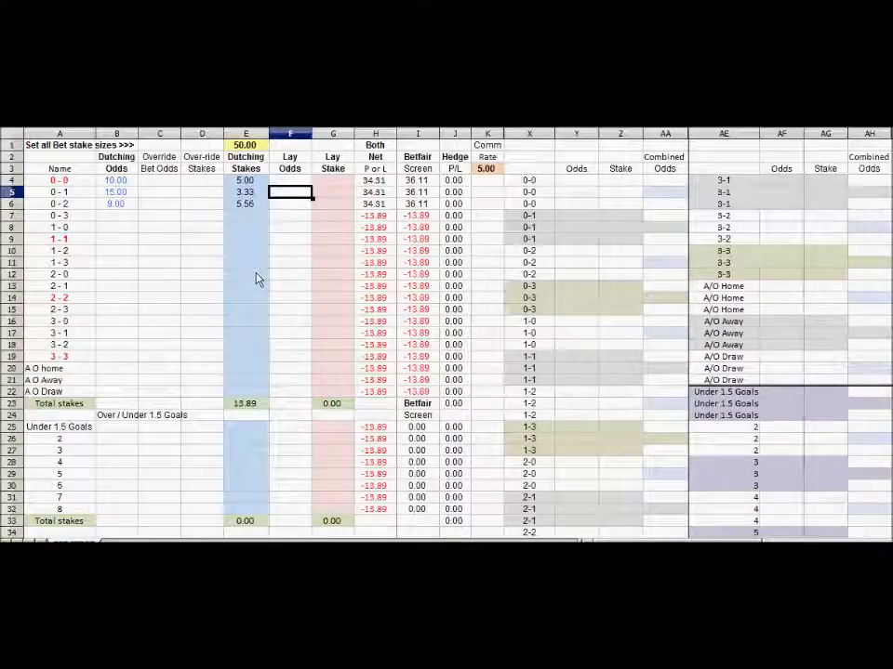
type("8")
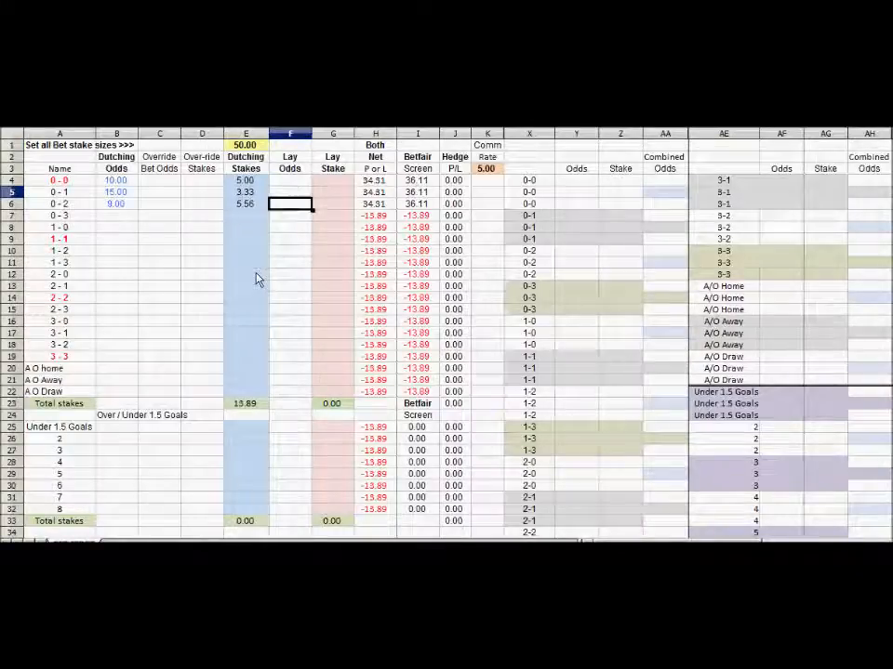
key("Return")
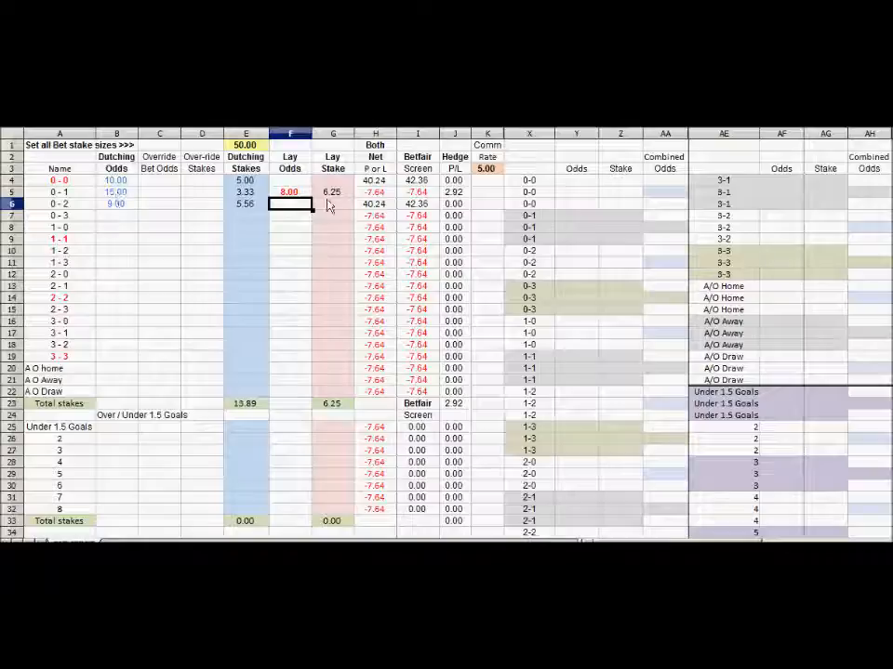
left_click(457, 192)
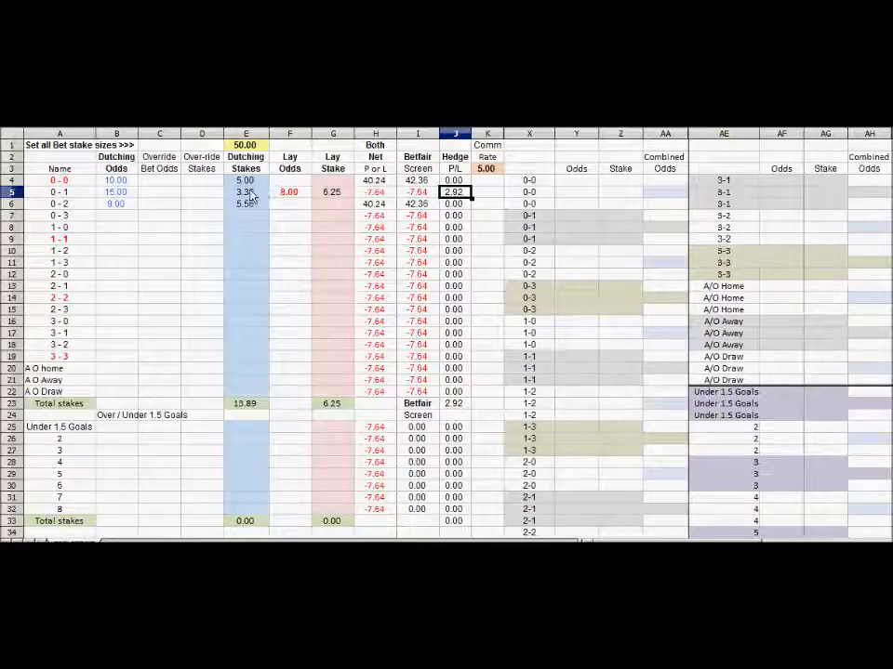
left_click(379, 137)
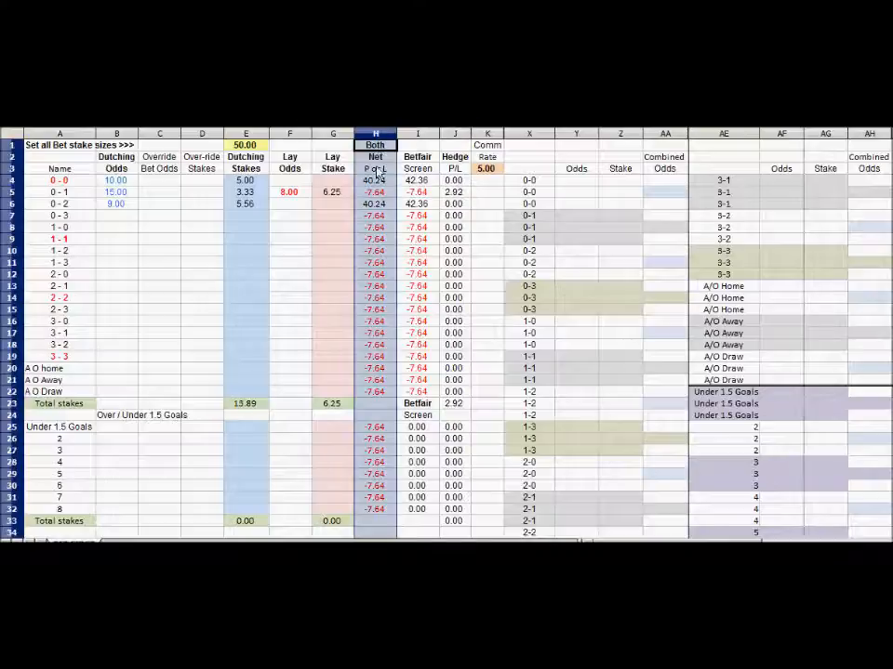
left_click(375, 217)
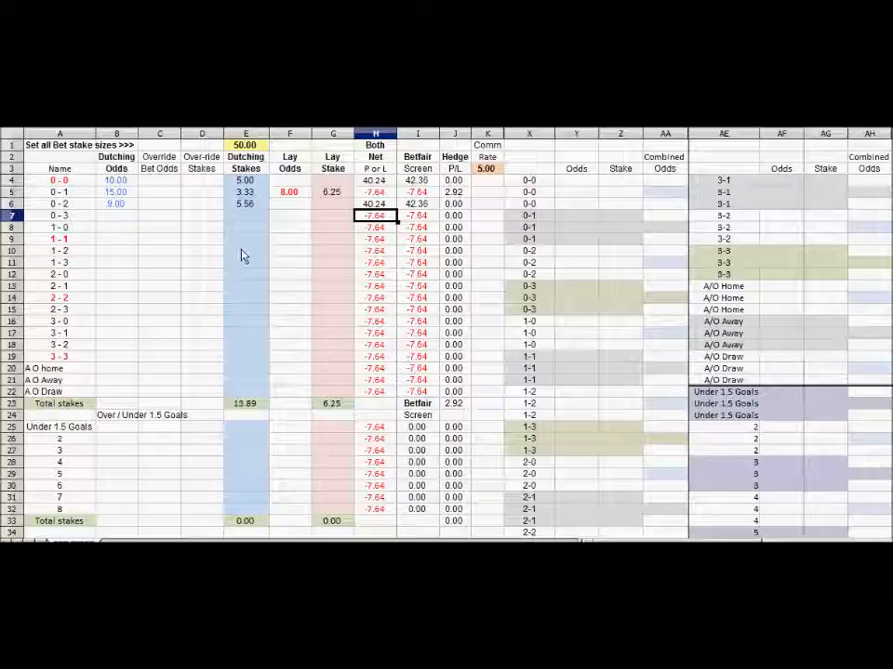
Rename the Under 1.5 Goals row in cell A25 as Over 2.5.
left_click(114, 430)
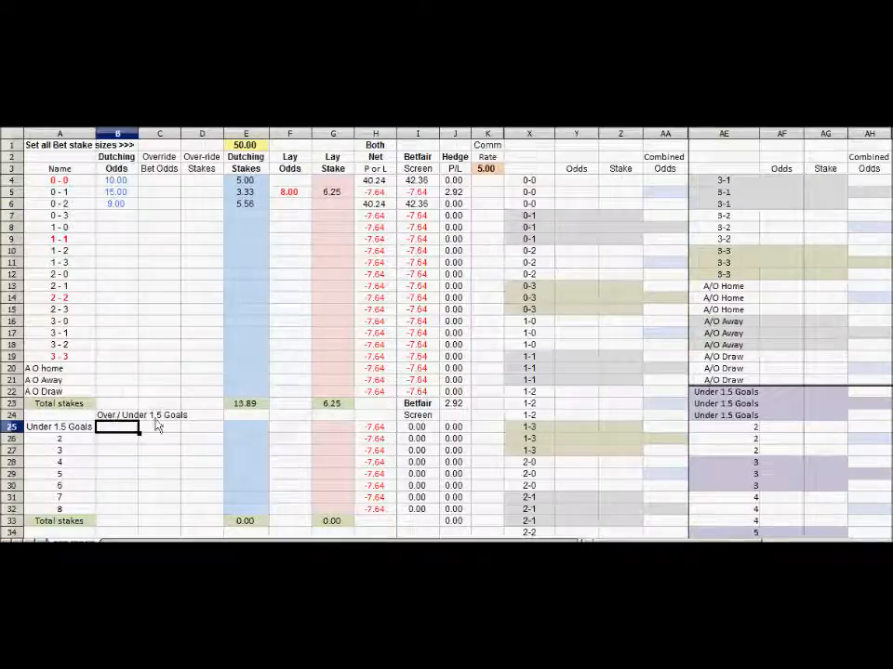
left_click(49, 430)
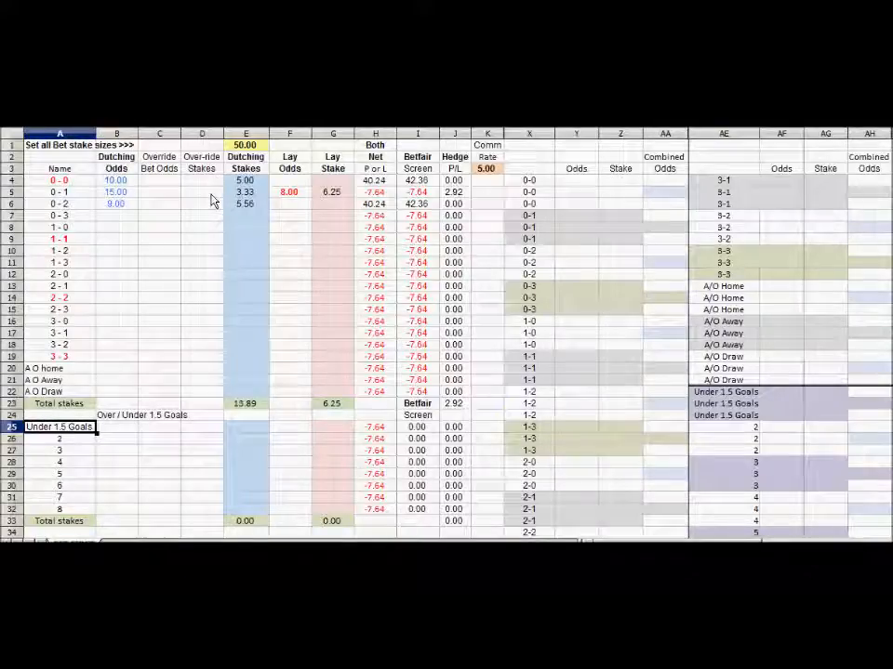
type("Over 2.5")
key("Return")
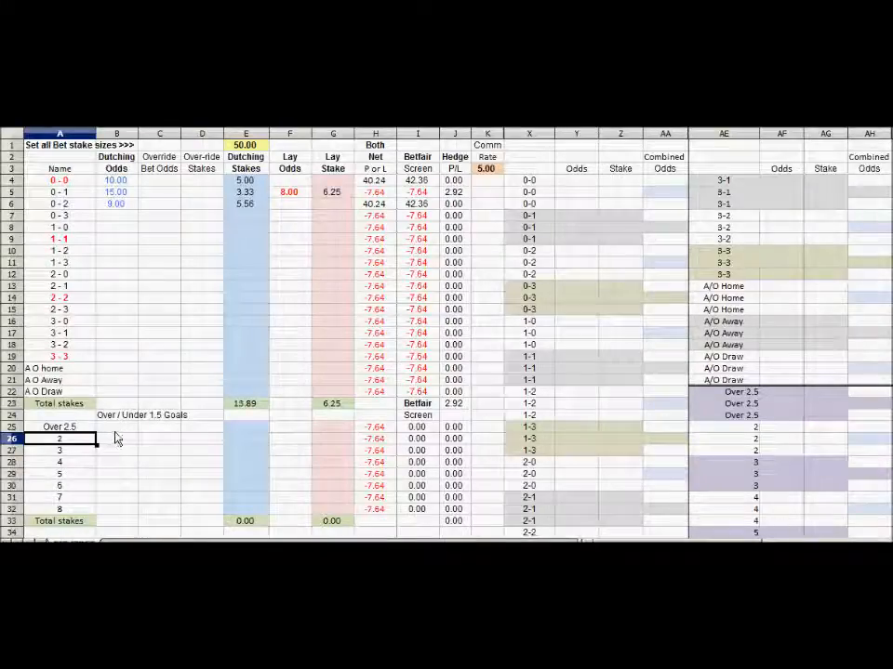
Set the dutching odds of the Over 2.5 row to 2.5 in cell B25.
left_click_drag(119, 428, 119, 445)
left_click(118, 429)
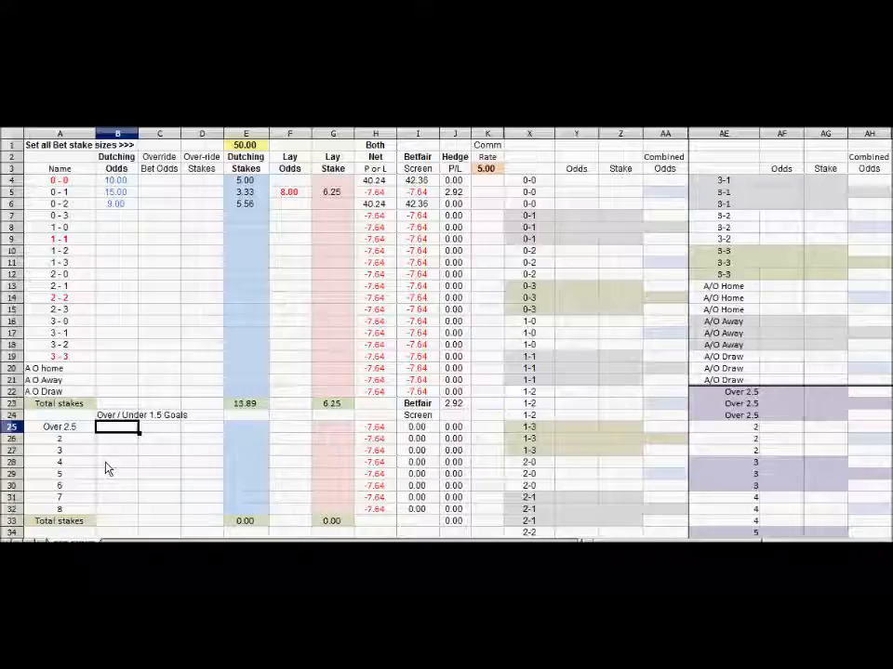
type("2.5")
key("Return")
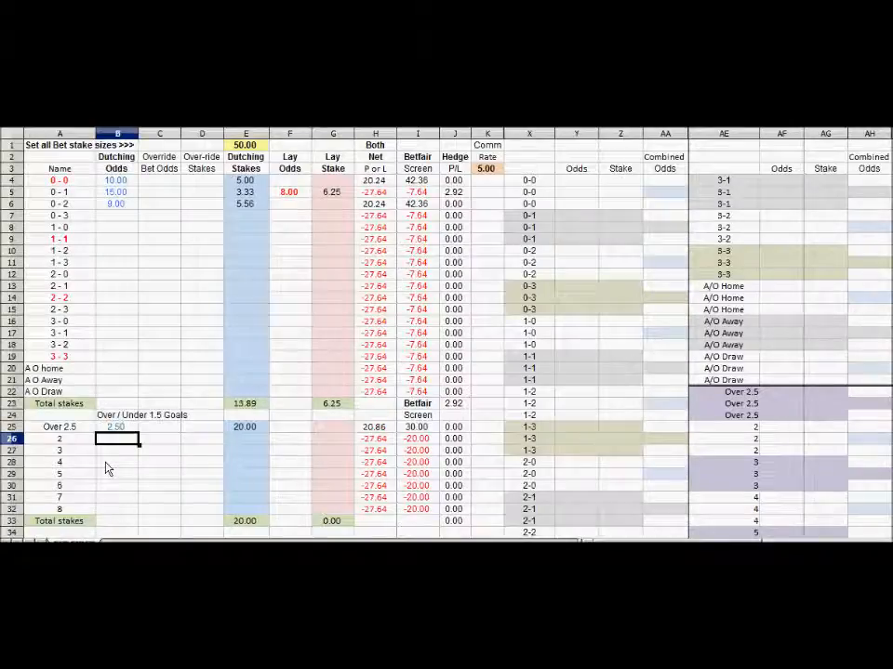
Enter lay odds of 6 for Over 2.5 and check the net P or L for 1 - 1, 0 - 2 and Over 2.5.
left_click(286, 430)
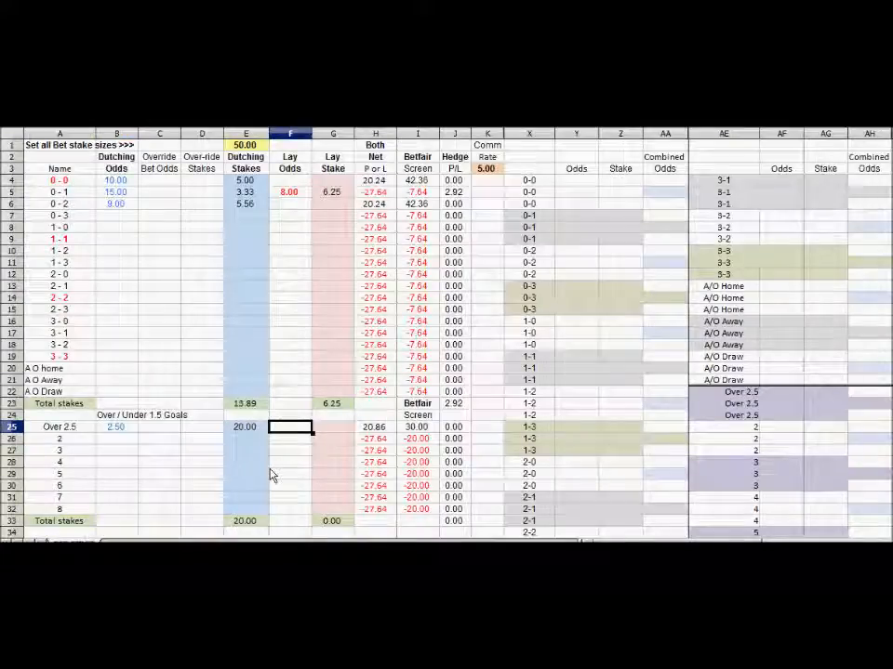
type("6")
key("Return")
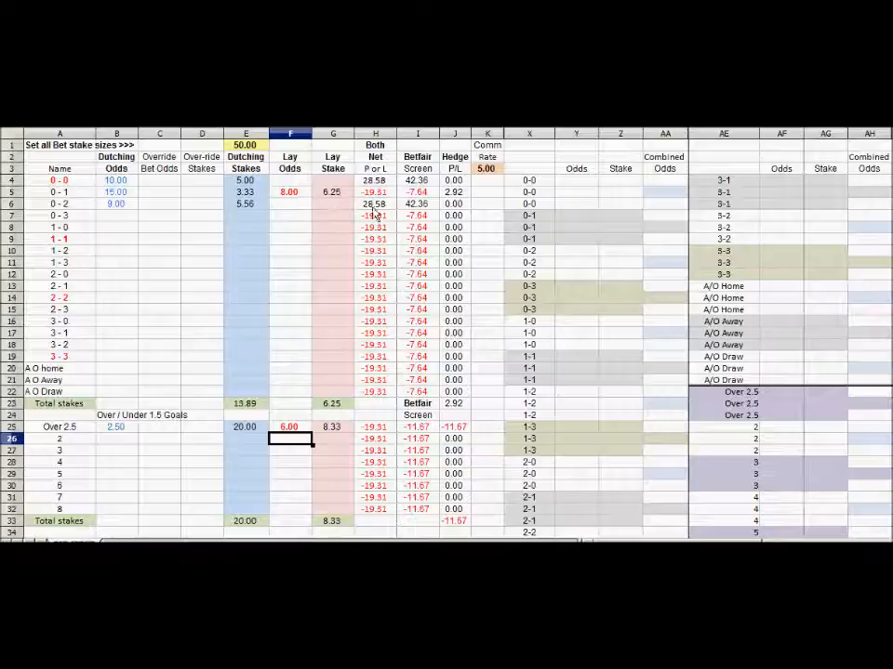
left_click(79, 241)
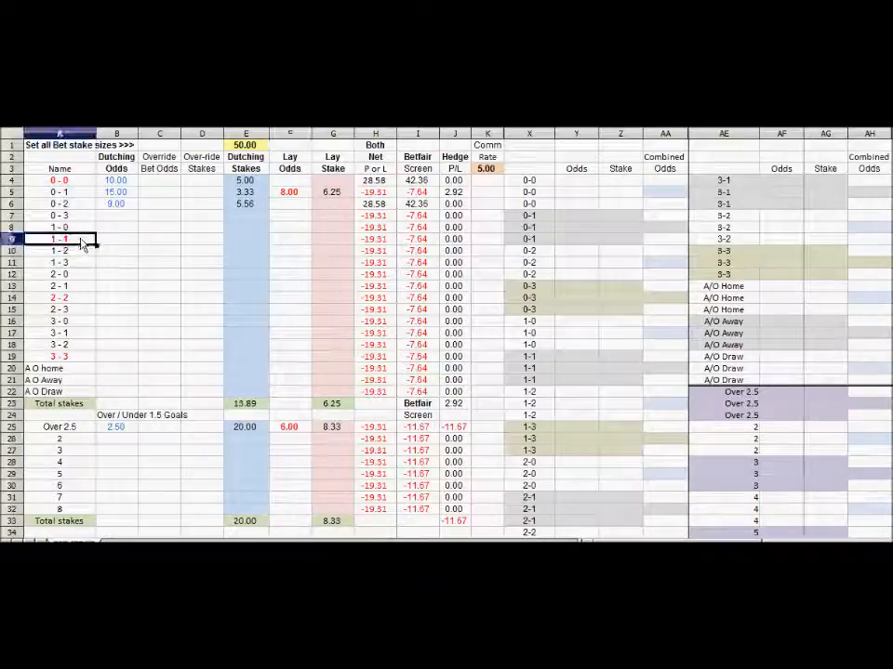
left_click(373, 240)
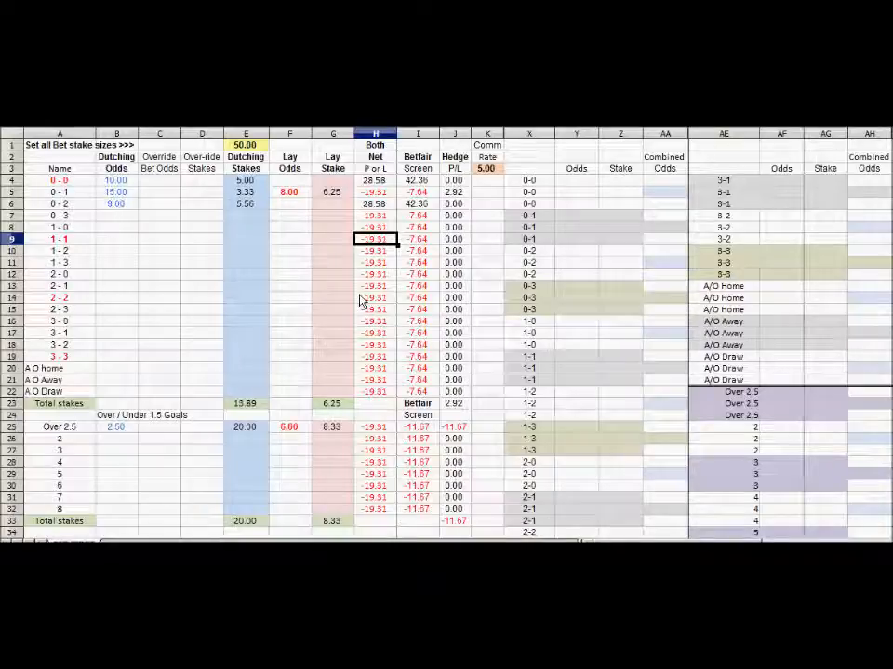
left_click(63, 204)
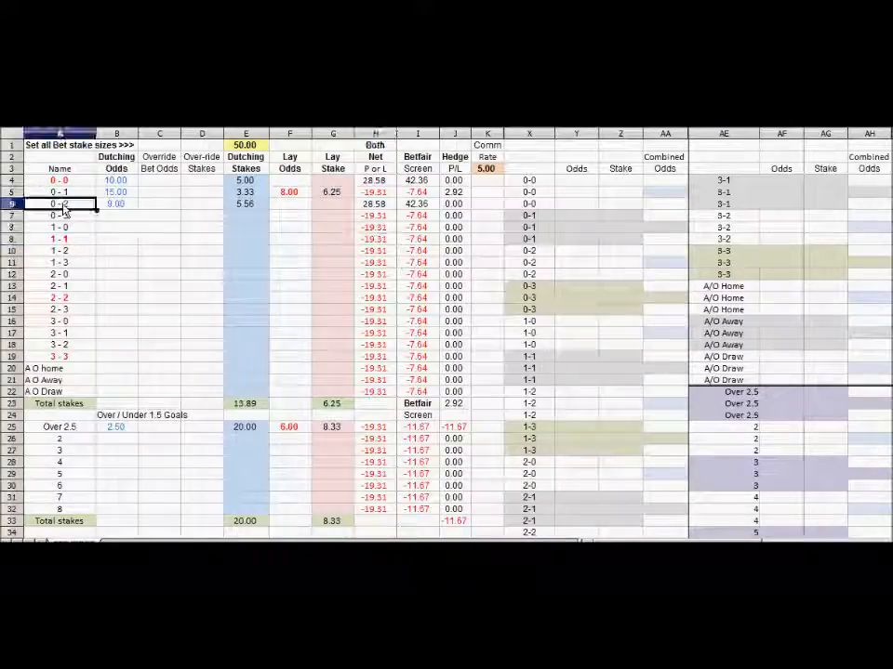
left_click(370, 207)
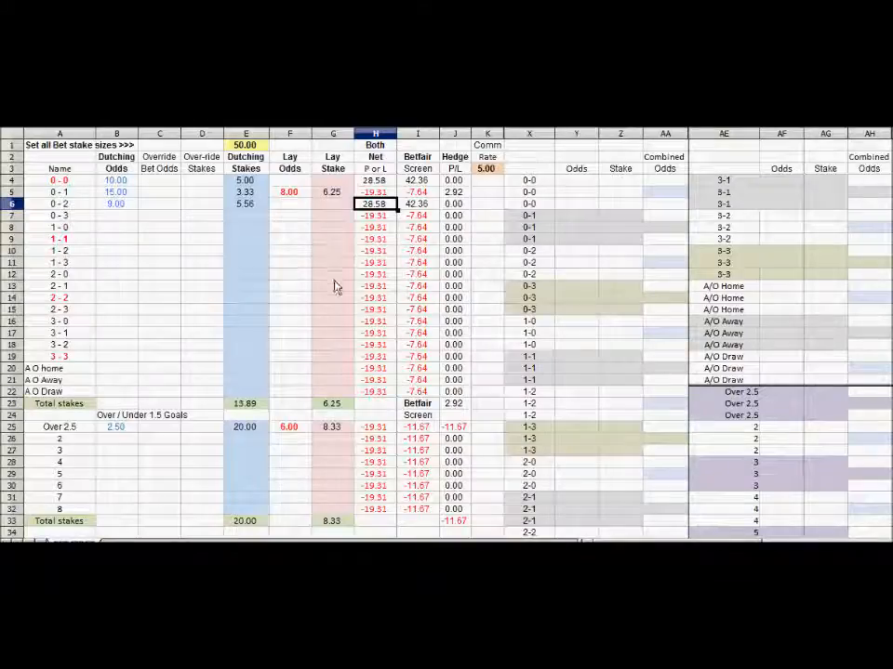
left_click(110, 429)
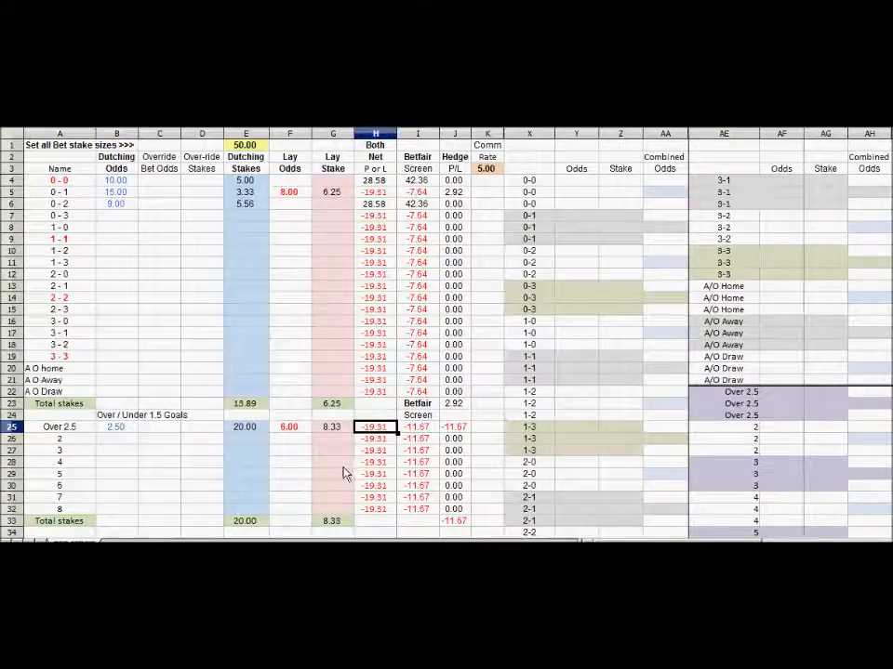
Replace the Over 2.5 lay odds with 1.5 and check that row's hedge P/L.
left_click(287, 429)
key("Delete")
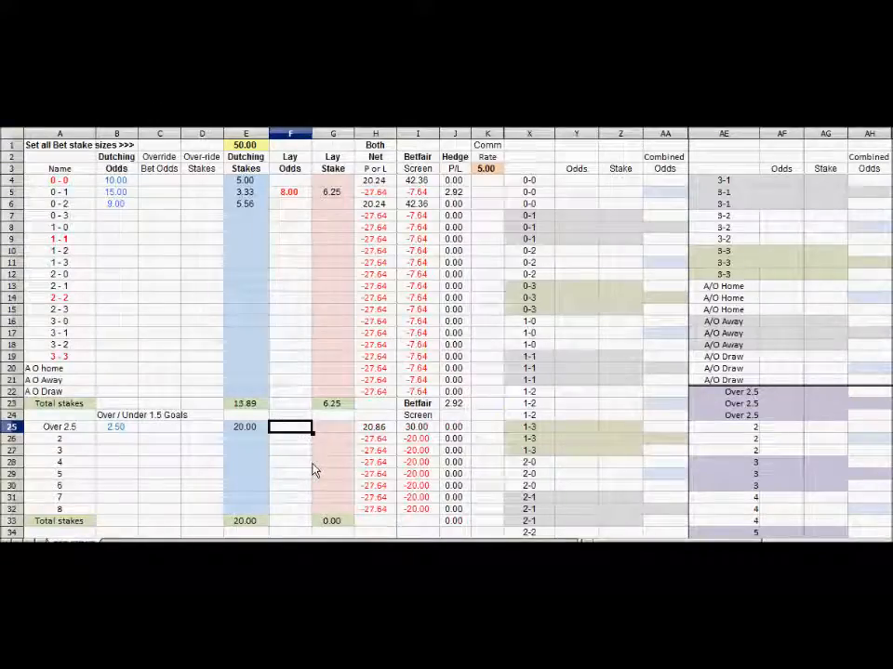
type("1.5")
key("Return")
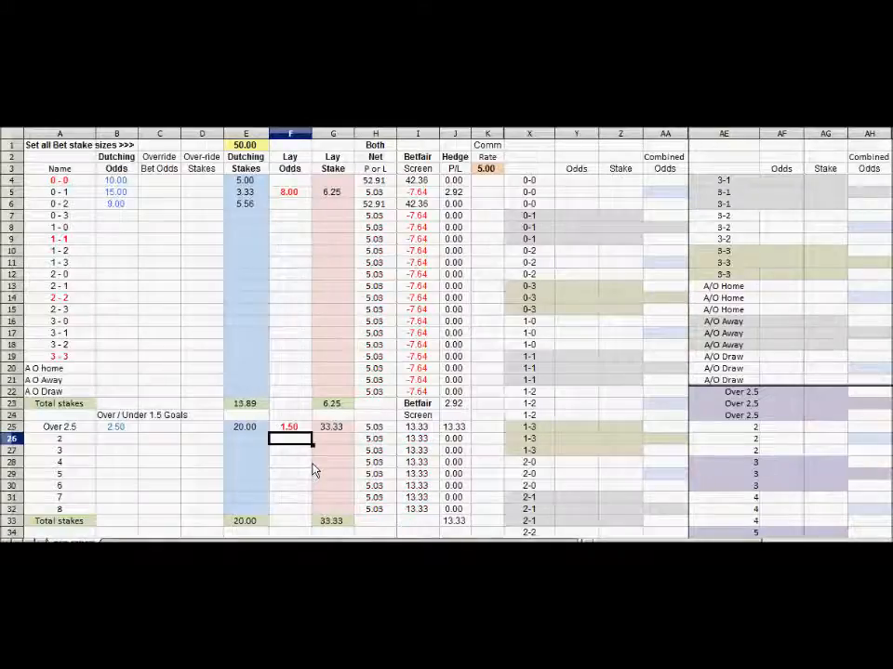
left_click(453, 428)
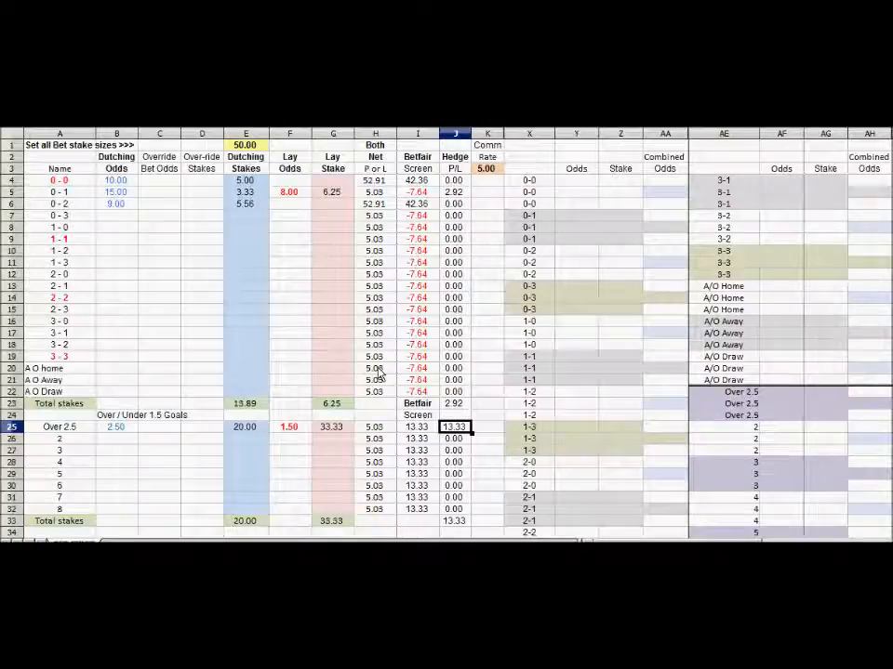
Clear the lay odds of the Over 2.5 row and of score 0 - 1.
left_click(294, 434)
key("Delete")
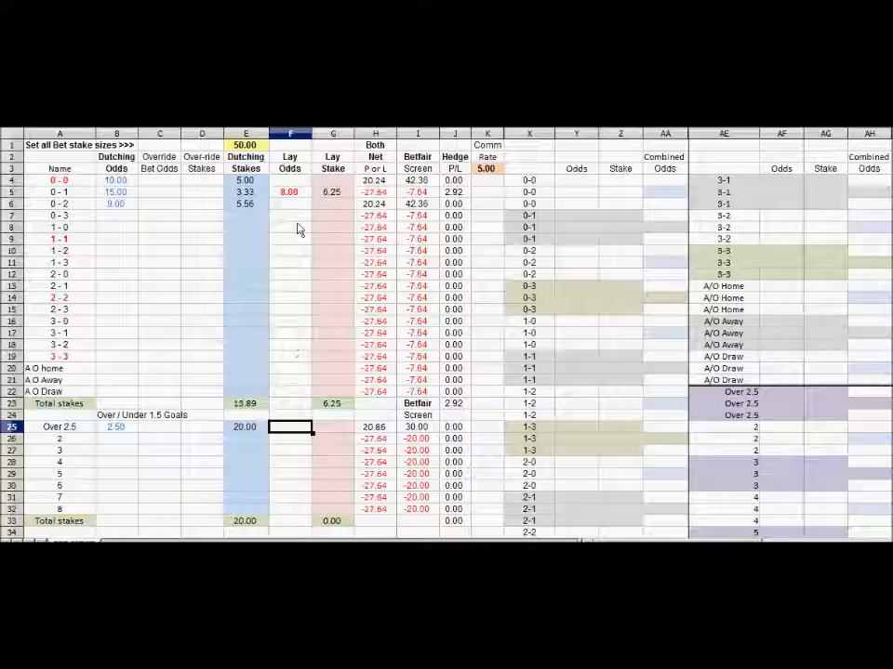
left_click(298, 196)
key("Delete")
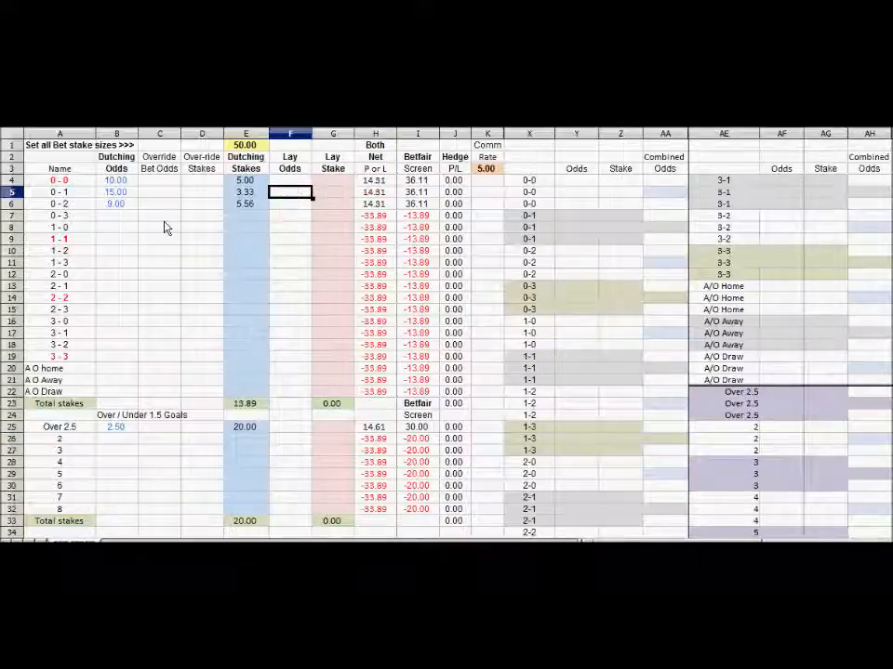
Enter odds of 9 and a stake of 5.56 in the first 0-2 row of the combined odds table.
left_click(116, 203)
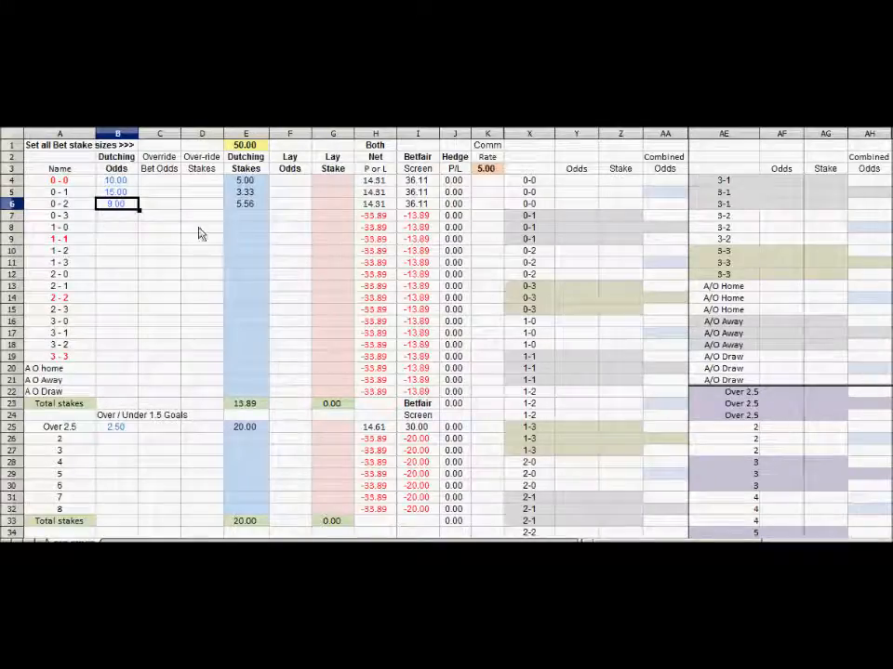
left_click(566, 254)
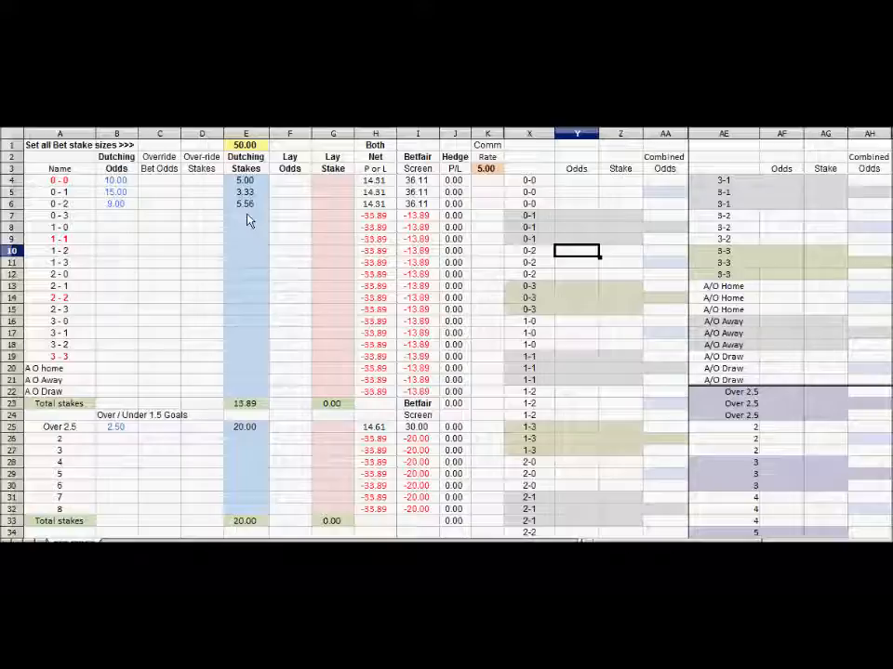
type("9")
key("Tab")
type("5")
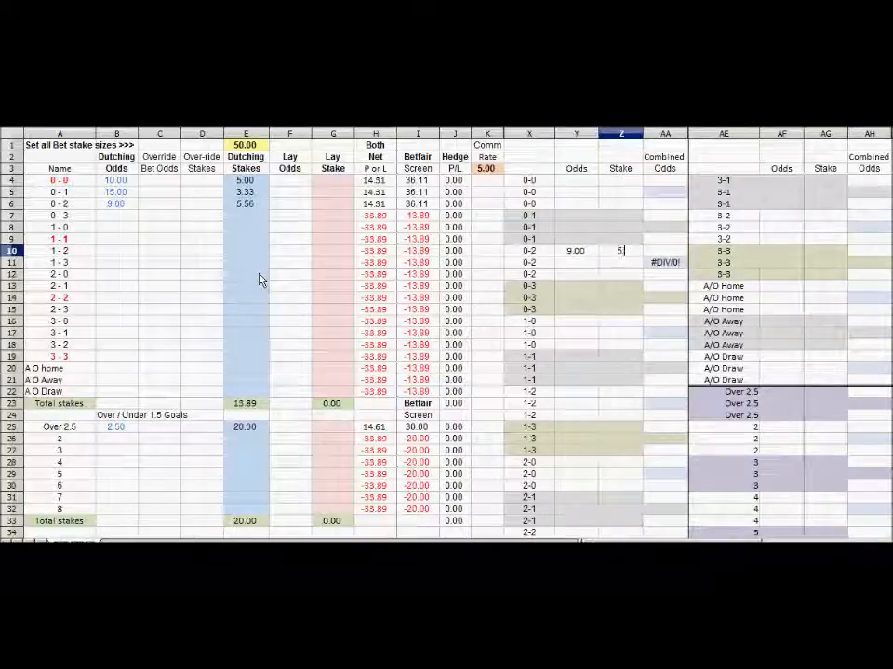
key("Return")
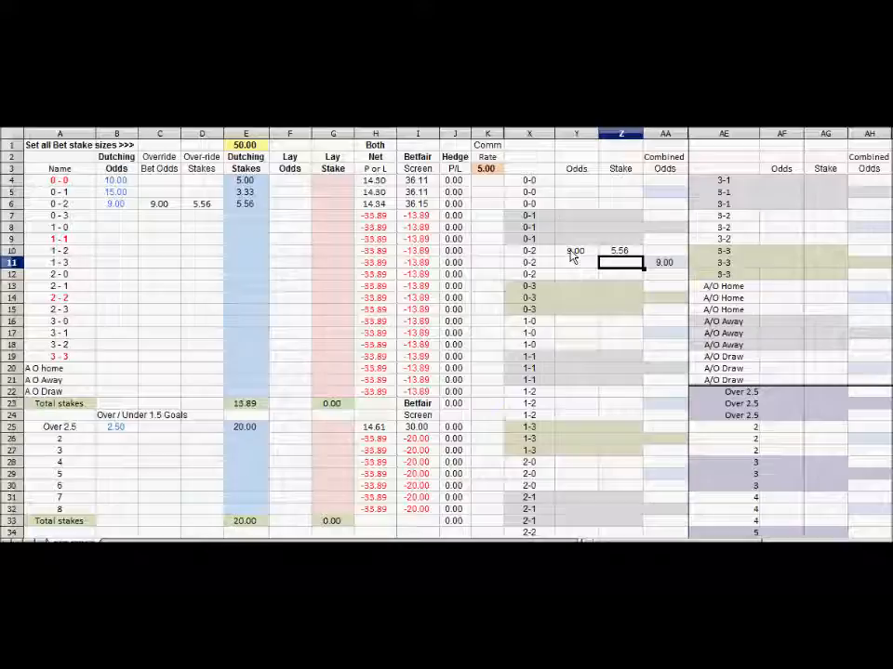
Set the first 0-2 bet's stake to 10 and check the override and dutching stakes of the 0 - 2 score row.
left_click(576, 251)
left_click(618, 252)
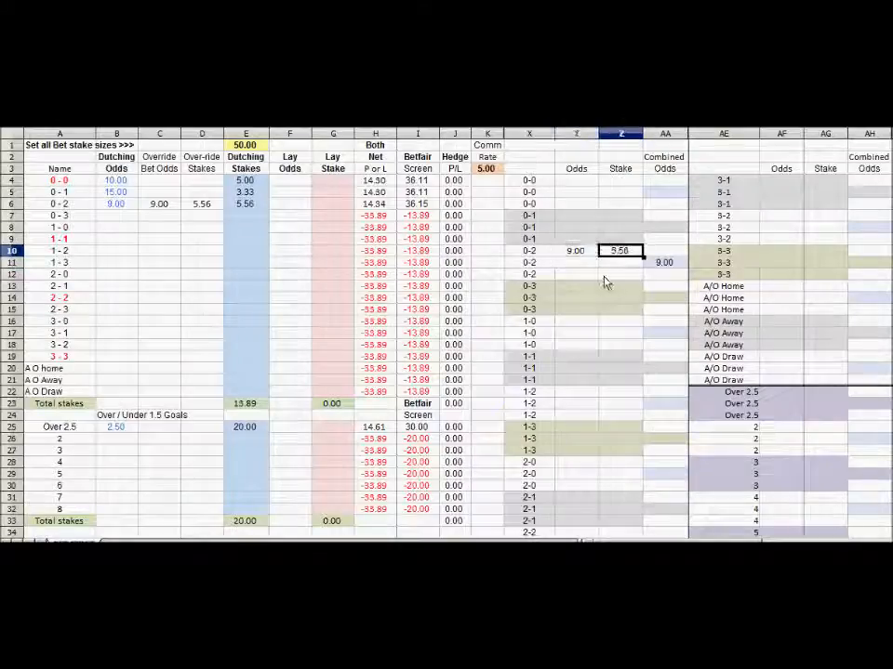
type("10")
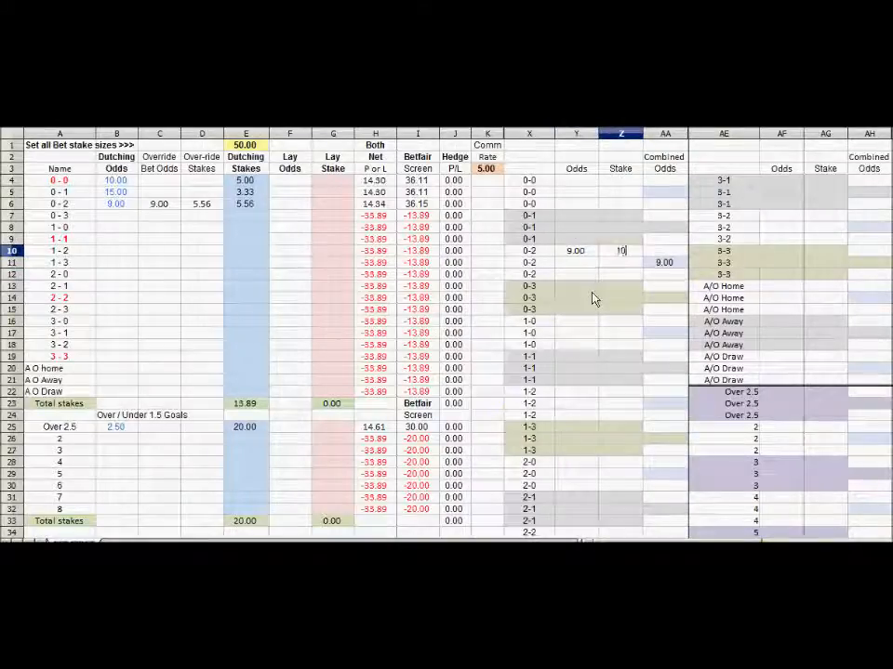
key("Return")
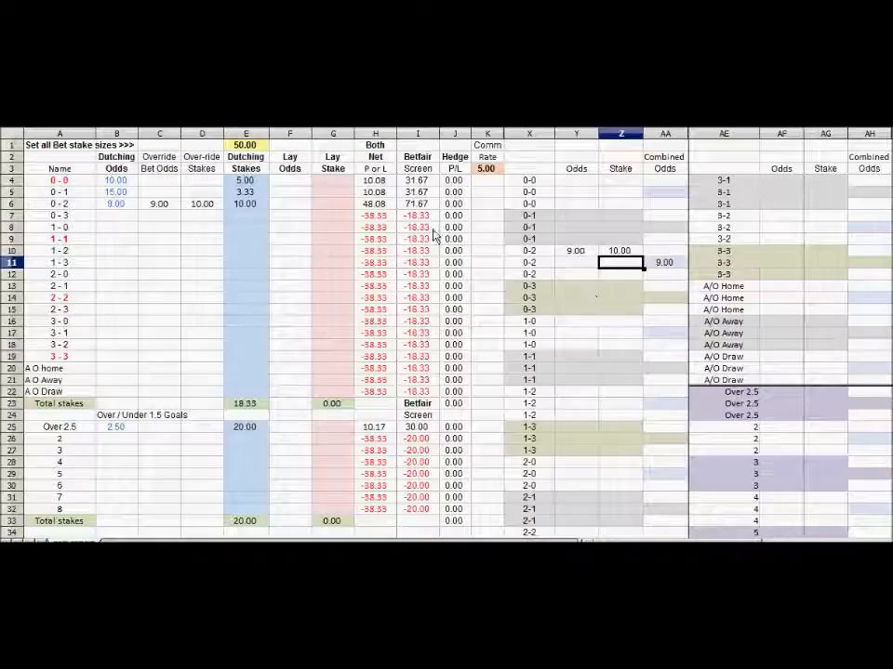
left_click(237, 204)
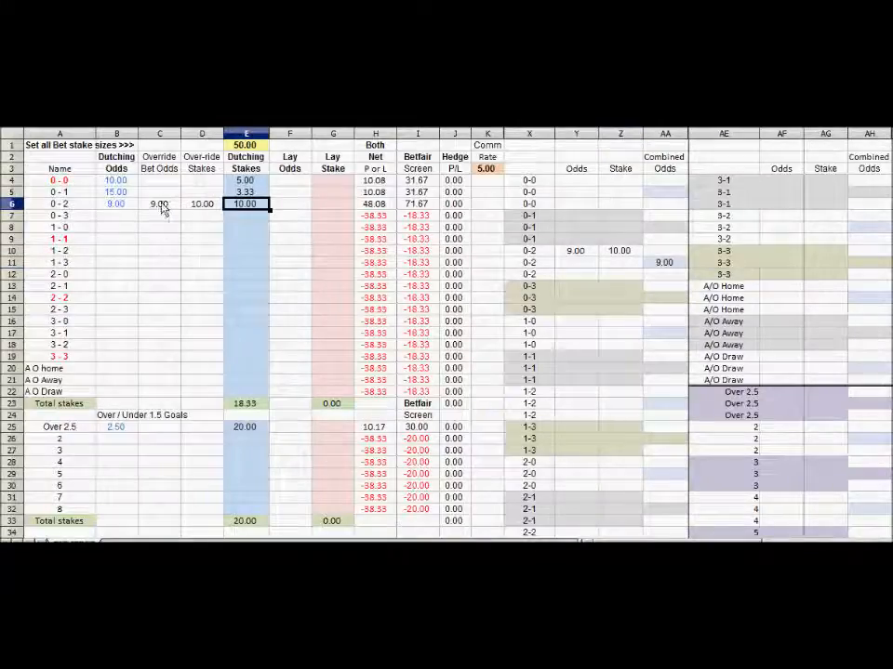
left_click_drag(161, 209, 186, 209)
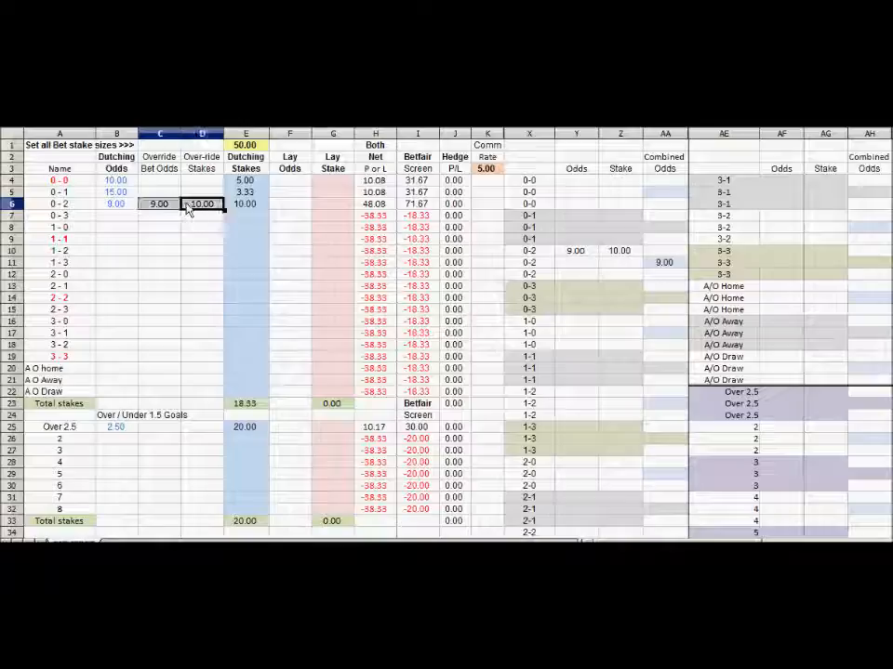
left_click(112, 206)
left_click(248, 204)
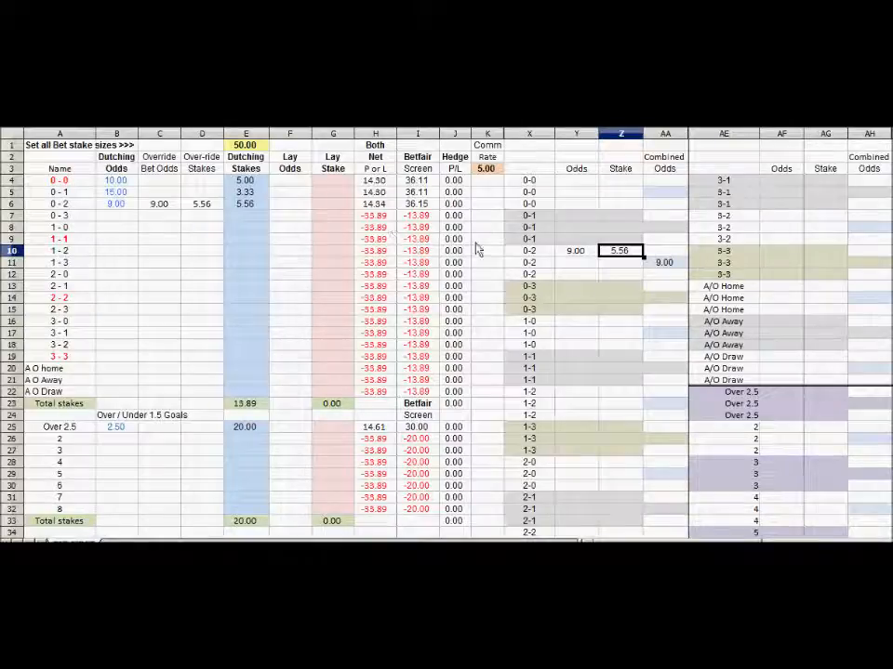
Clear the odds and stake of the first 0-2 bet in Y10:Z10.
left_click(573, 253, "shift")
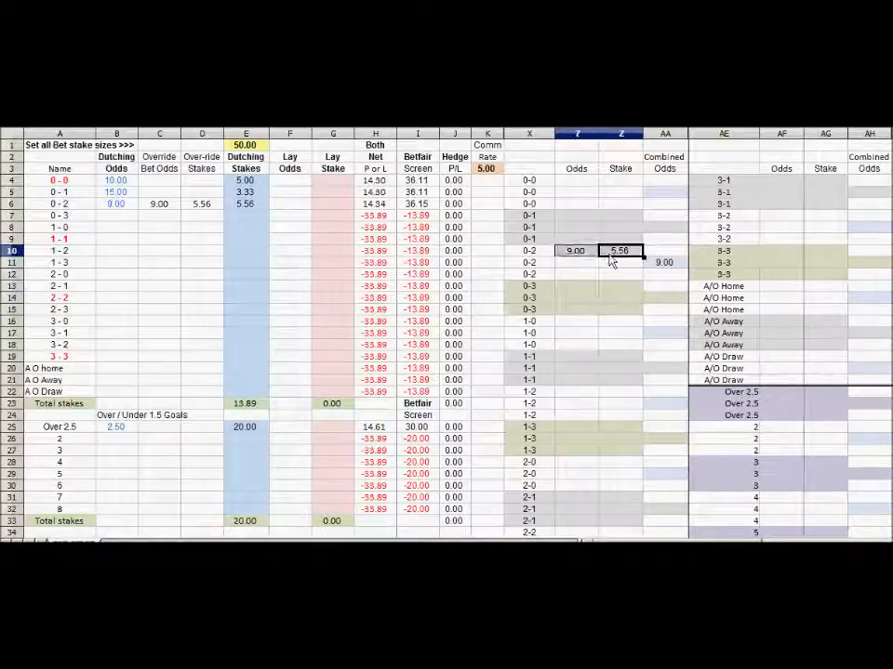
key("Delete")
key("Return")
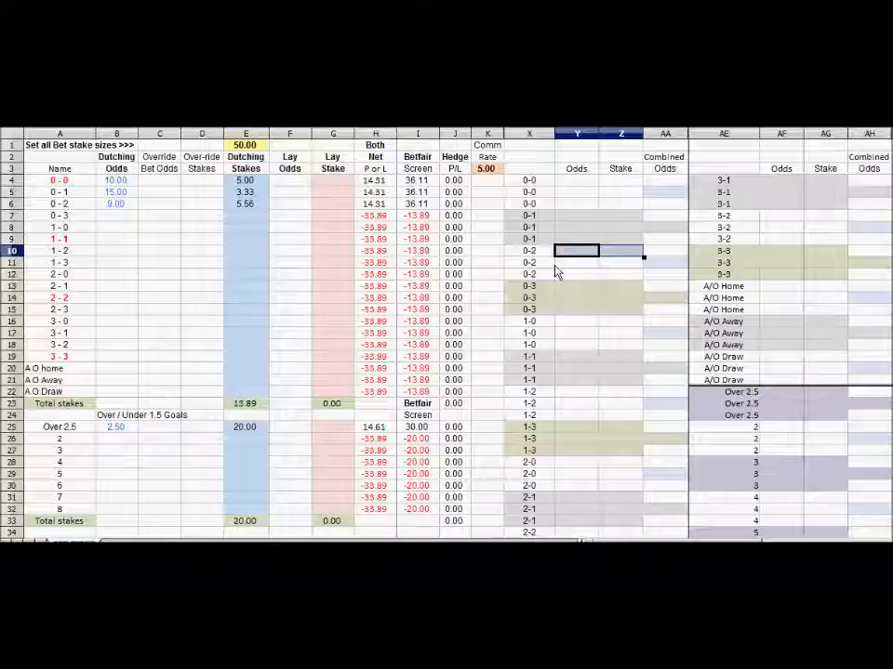
Enter the first 0-2 bet in Y10:Z10 with odds of 9 and a stake of 5.56.
type("9")
key("Return")
type("5")
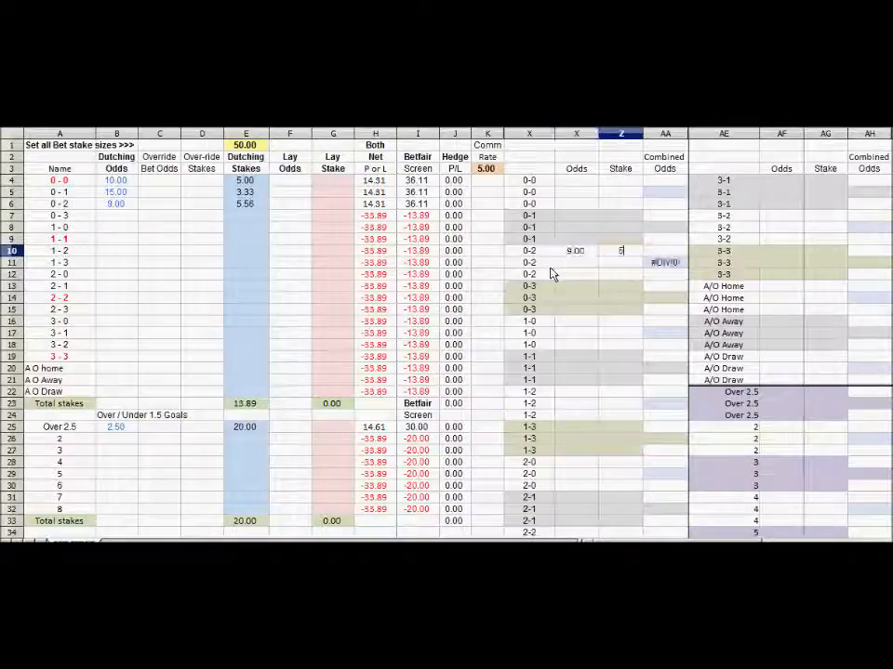
type(".56")
key("Return")
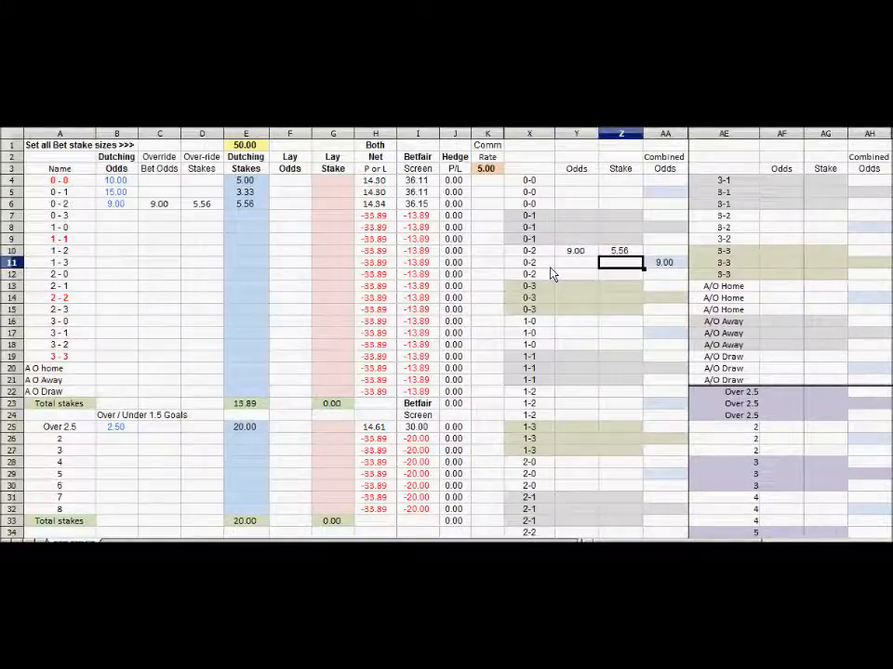
Enter a second 0-2 bet in Y11:Z11 with odds of 10 and a stake of 2.
left_click(572, 264)
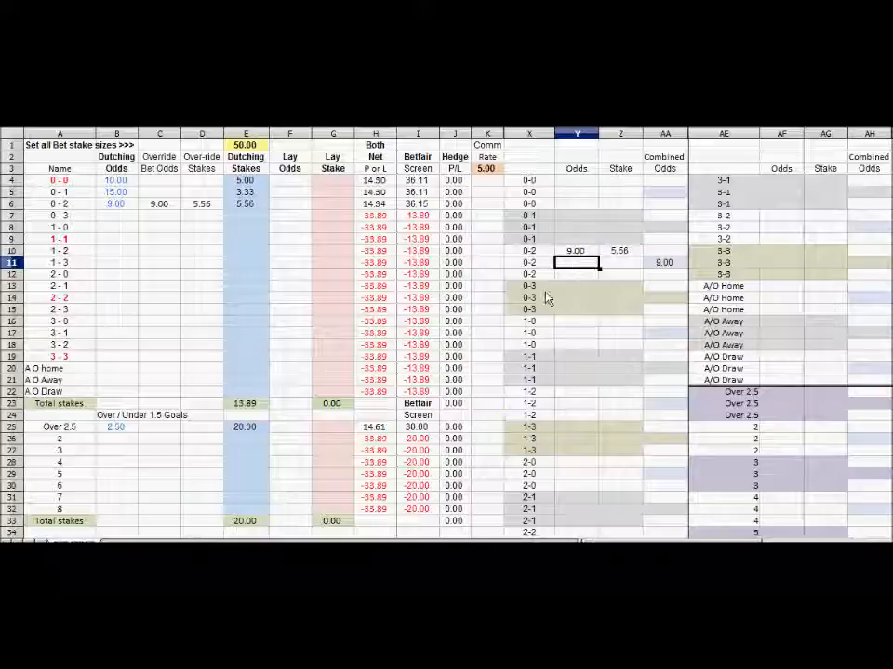
type("1")
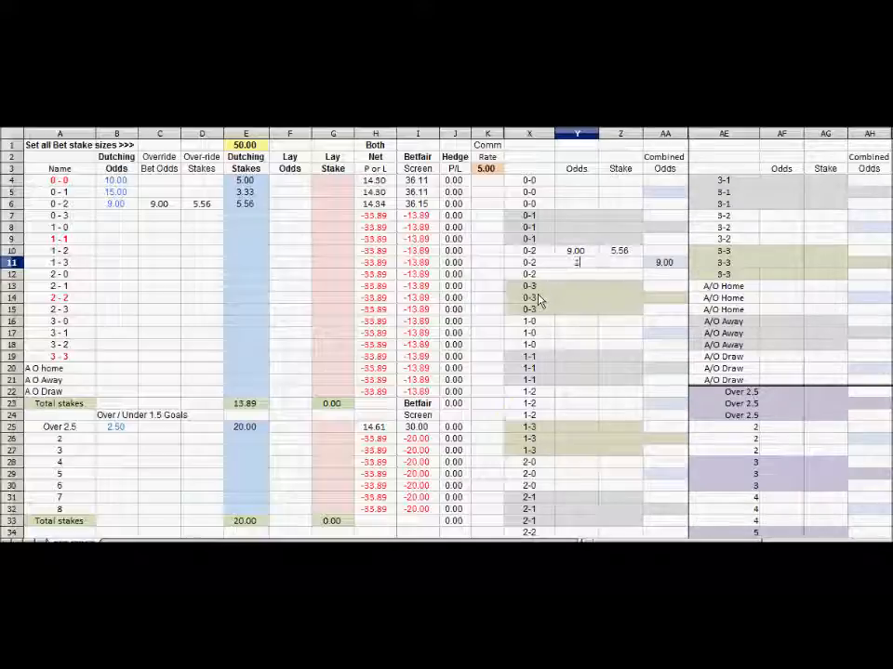
type("0")
key("Tab")
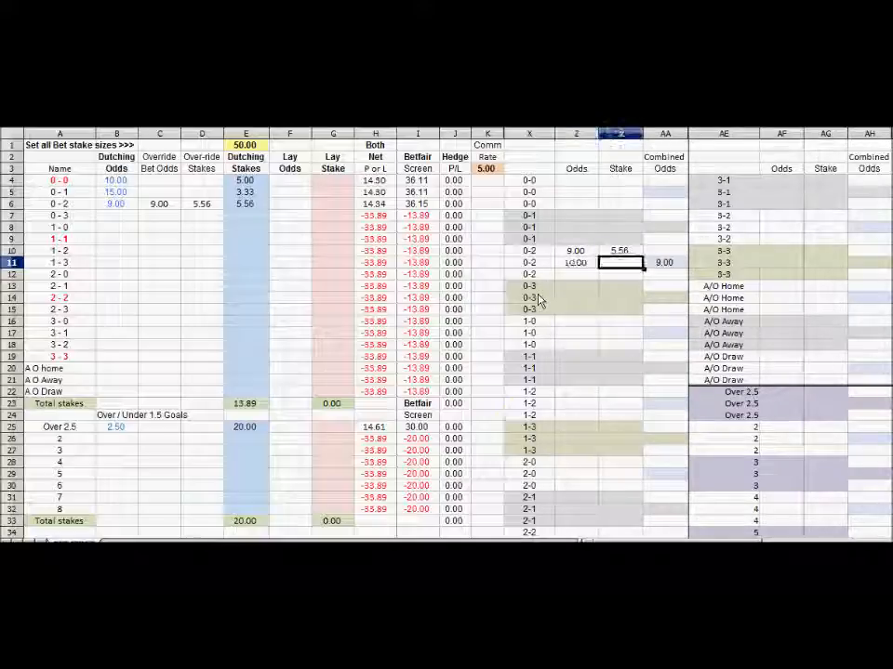
type("2")
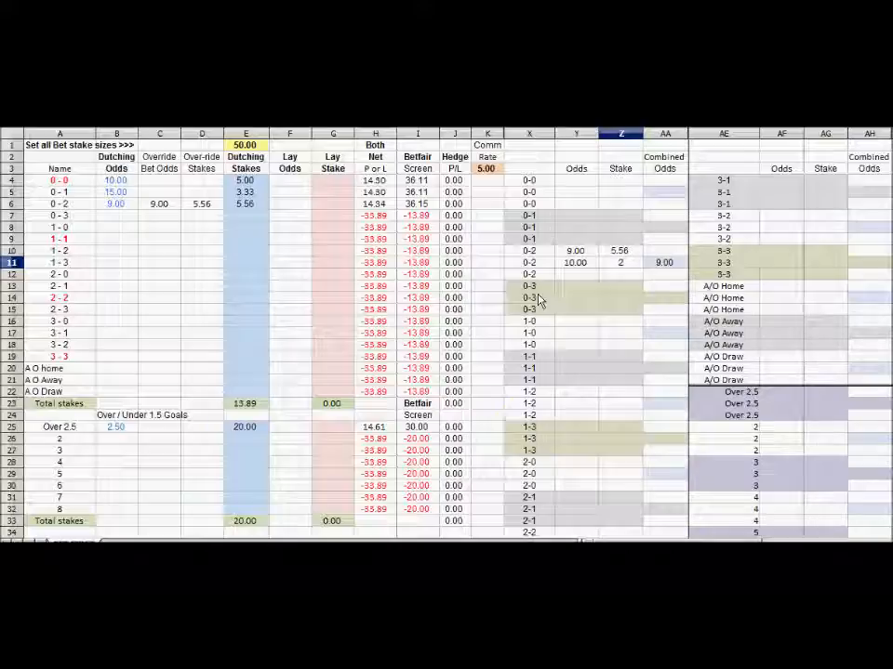
key("Return")
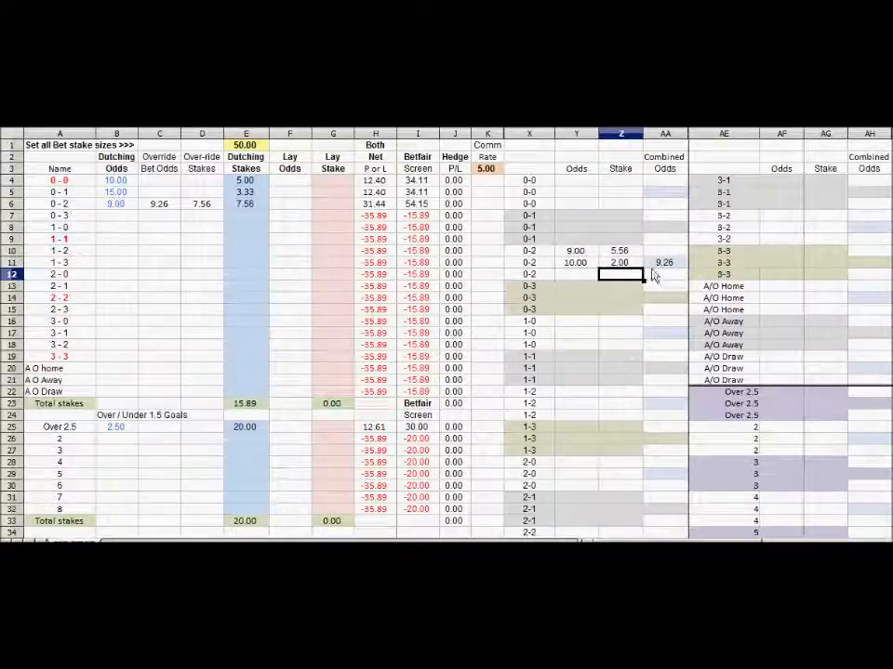
Check the combined 0-2 odds against the override odds, override stake and dutching stake of the 0 - 2 score row.
left_click(664, 265)
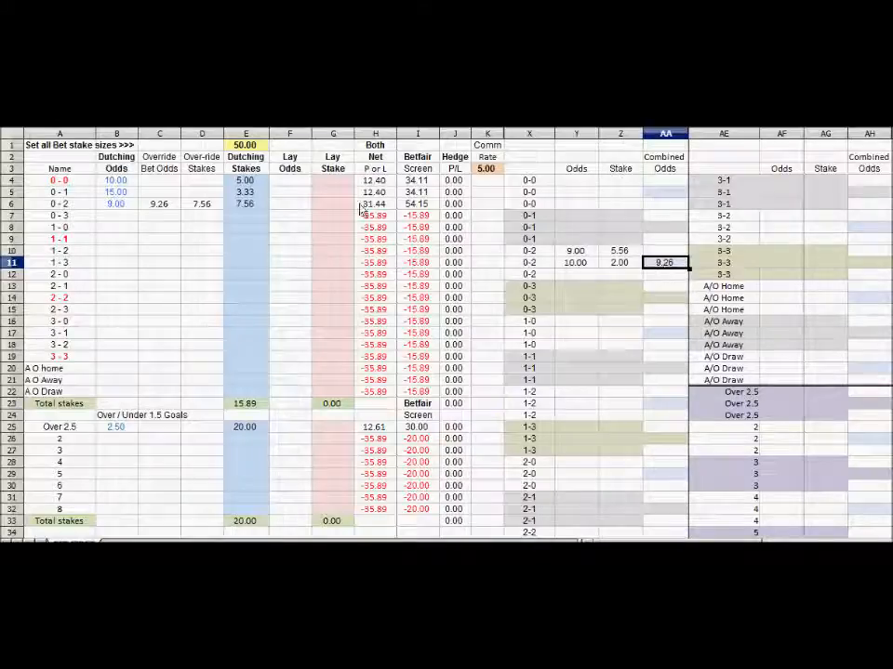
left_click(160, 207)
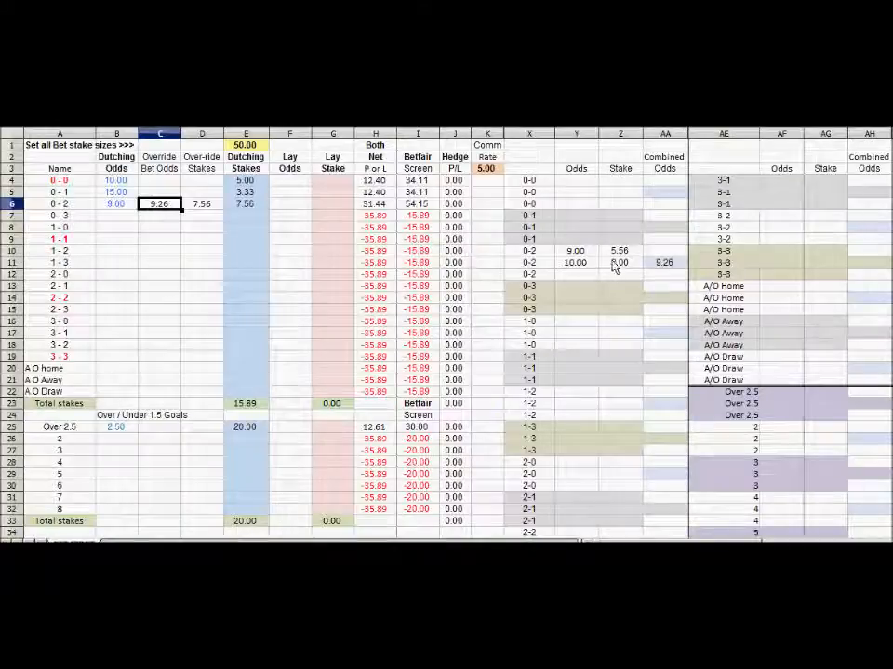
left_click(211, 208)
left_click(244, 205)
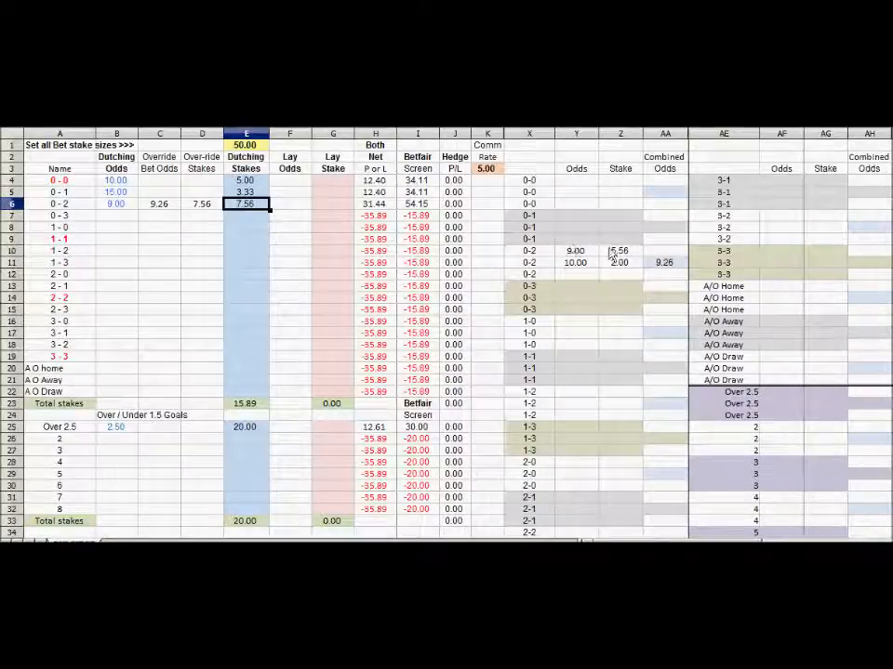
Enter a third 0-2 bet in Y12:Z12 with odds of 156 and a stake of 10.
left_click(573, 278)
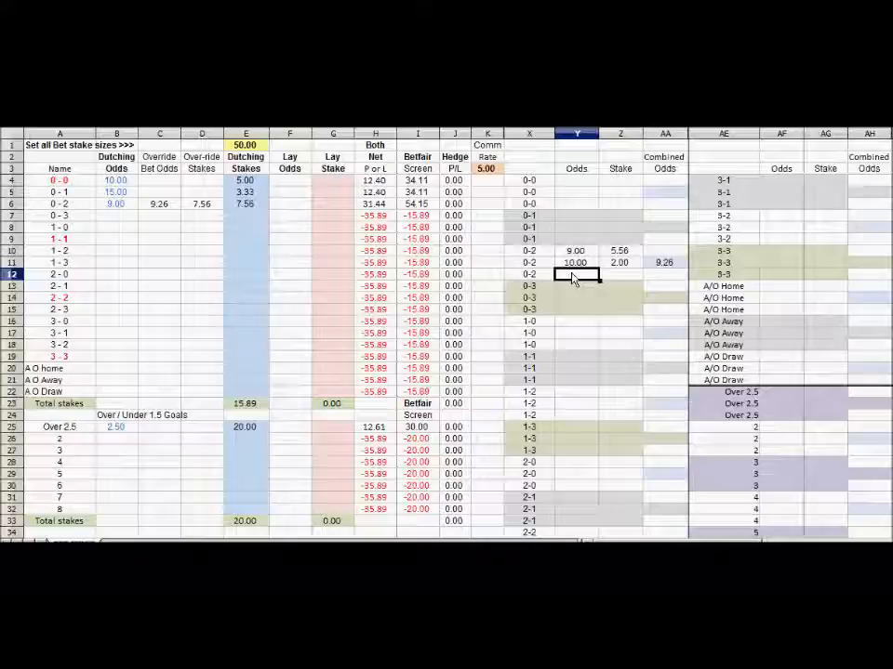
type("15")
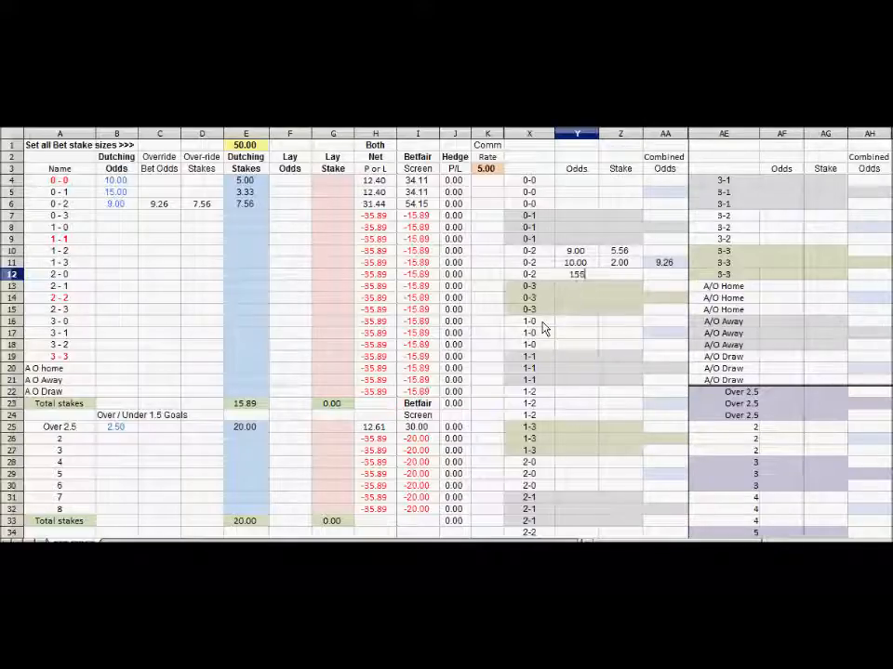
key("Tab")
type("1")
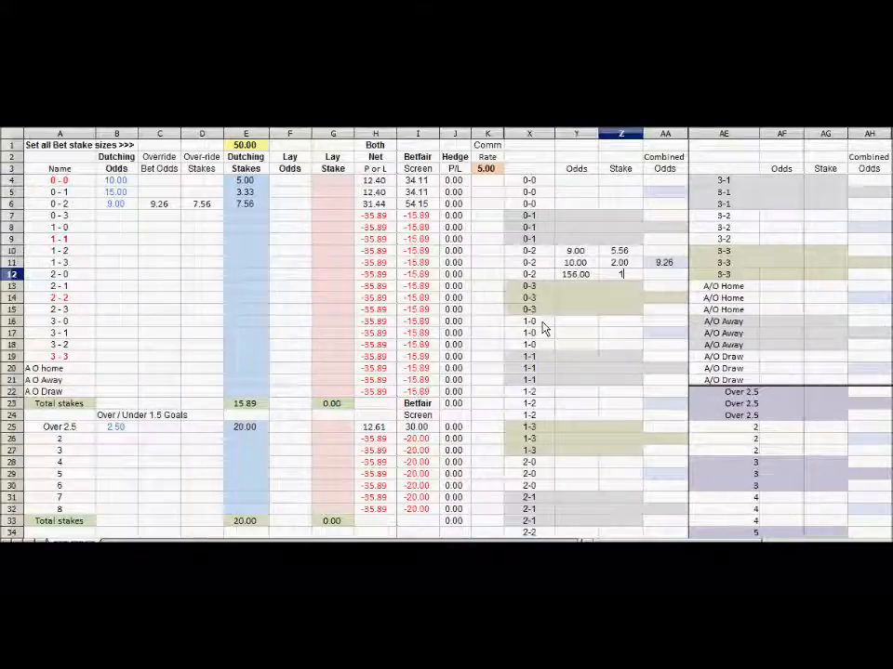
type("0")
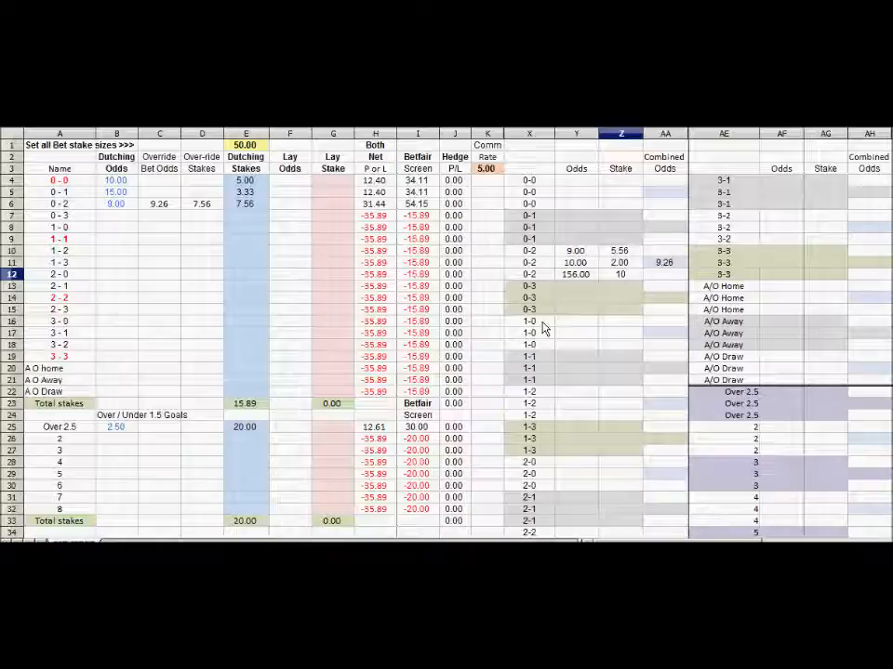
key("Return")
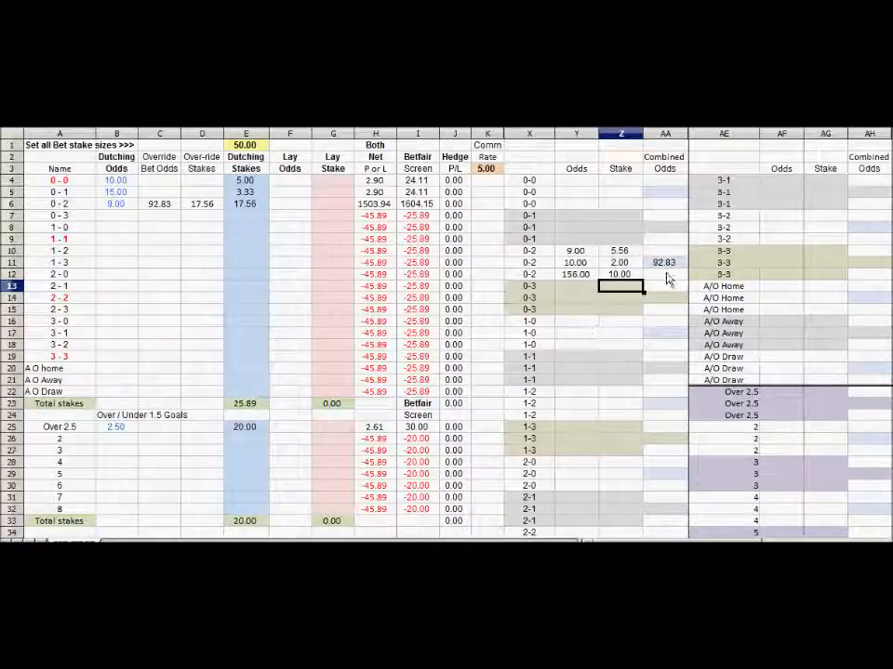
Correct the odds of the third 0-2 bet to 15.
left_click(577, 275)
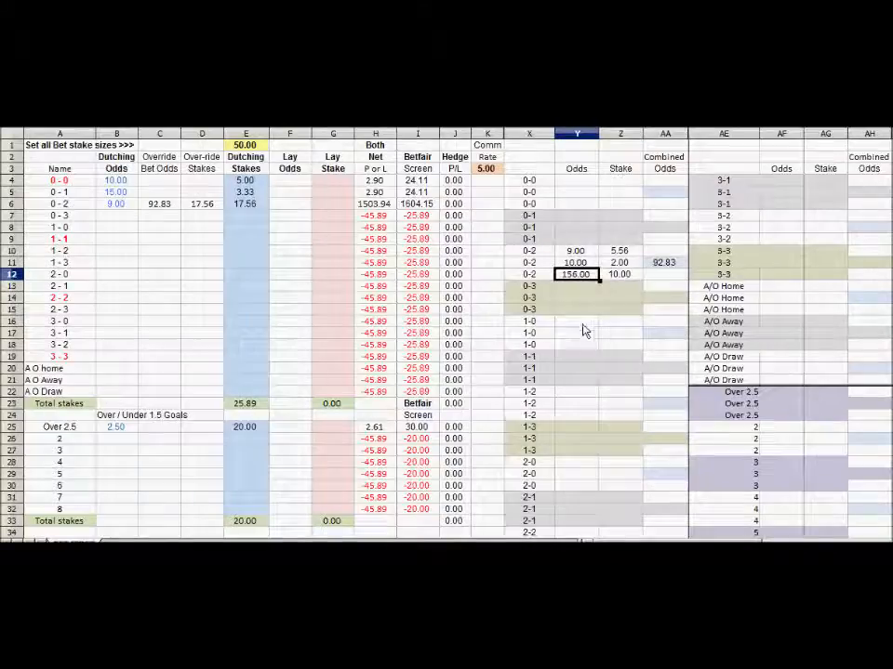
type("15")
key("Return")
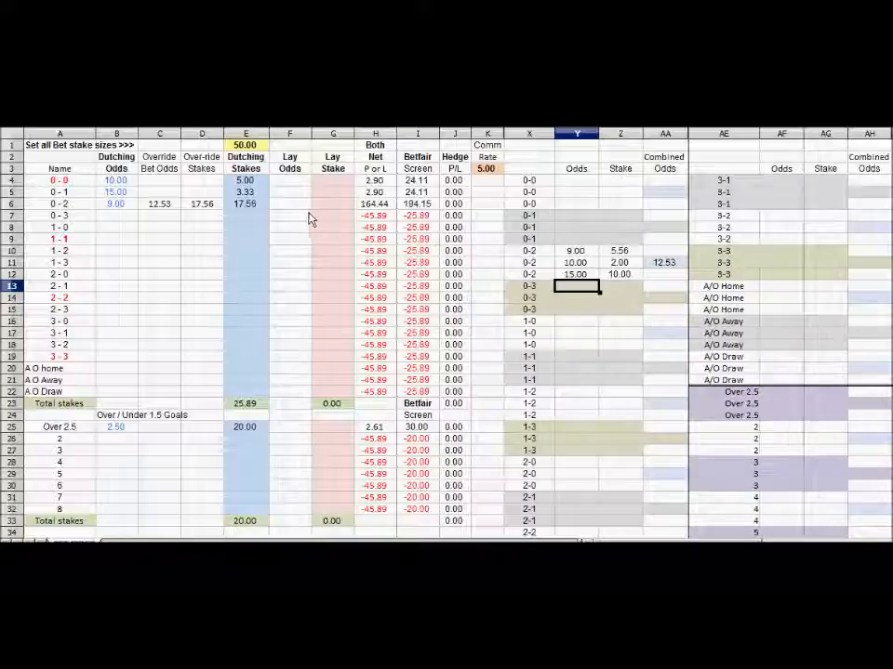
Replace the first 0-2 bet in Y10:Z10 with the override odds of 12.53 and override stake of 17.56.
left_click(159, 206)
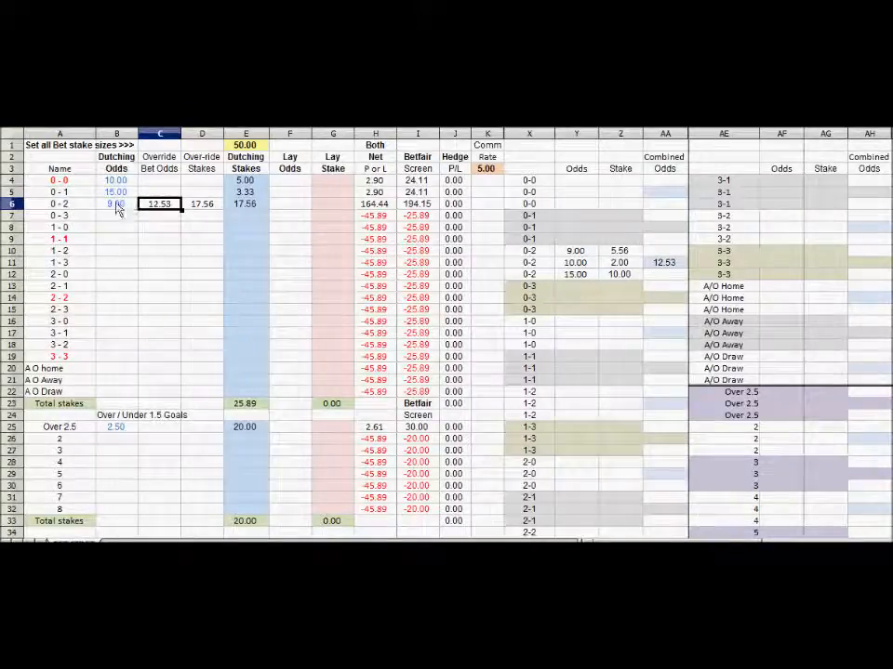
left_click(115, 206)
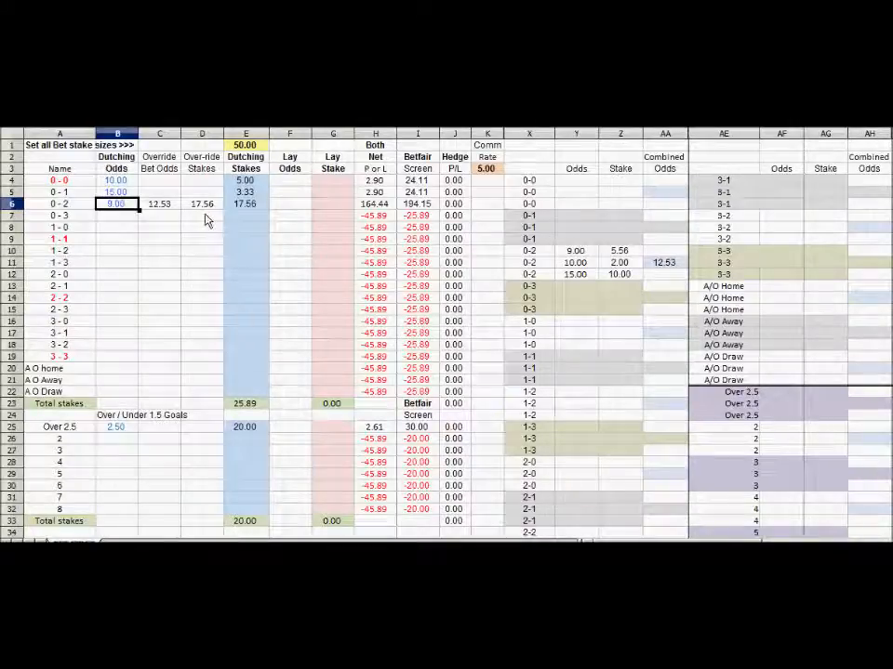
left_click(573, 251)
type("12.53")
key("Tab")
type("17.56")
key("Return")
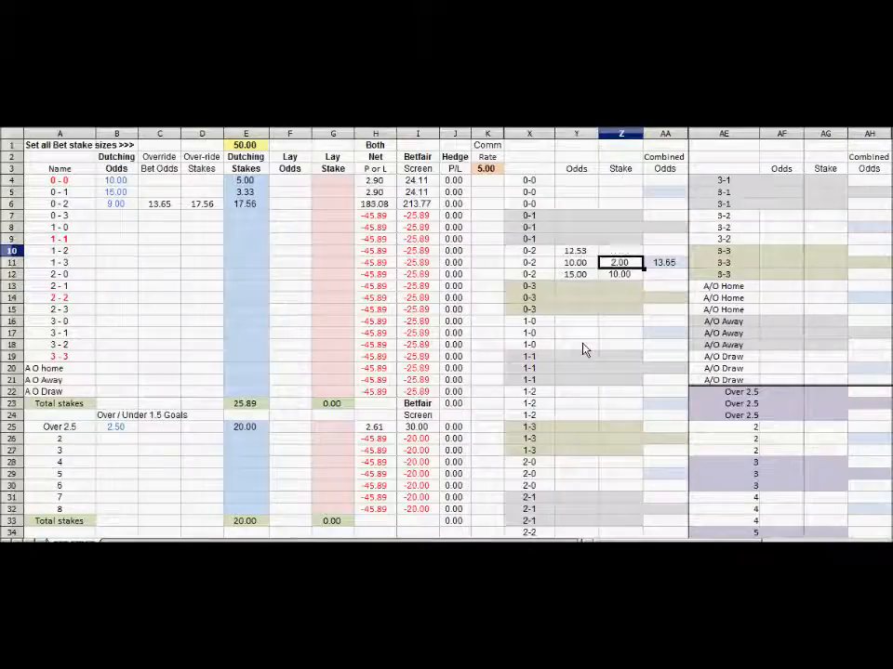
Clear the odds and stakes of the second and third 0-2 bets in Y11:Z12.
left_click(576, 263)
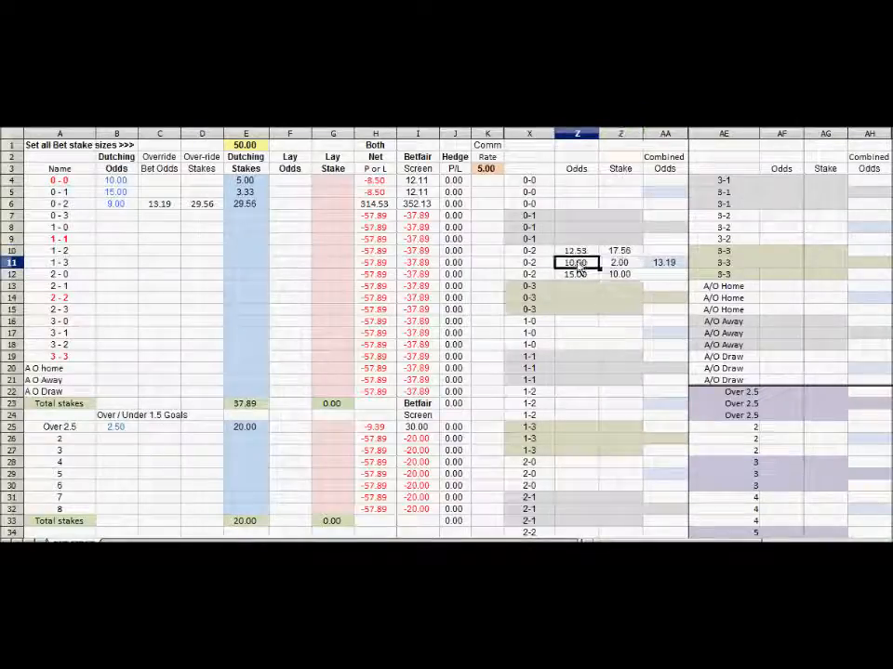
key("Right")
key("Delete")
key("Down")
key("Delete")
key("Left")
key("Delete")
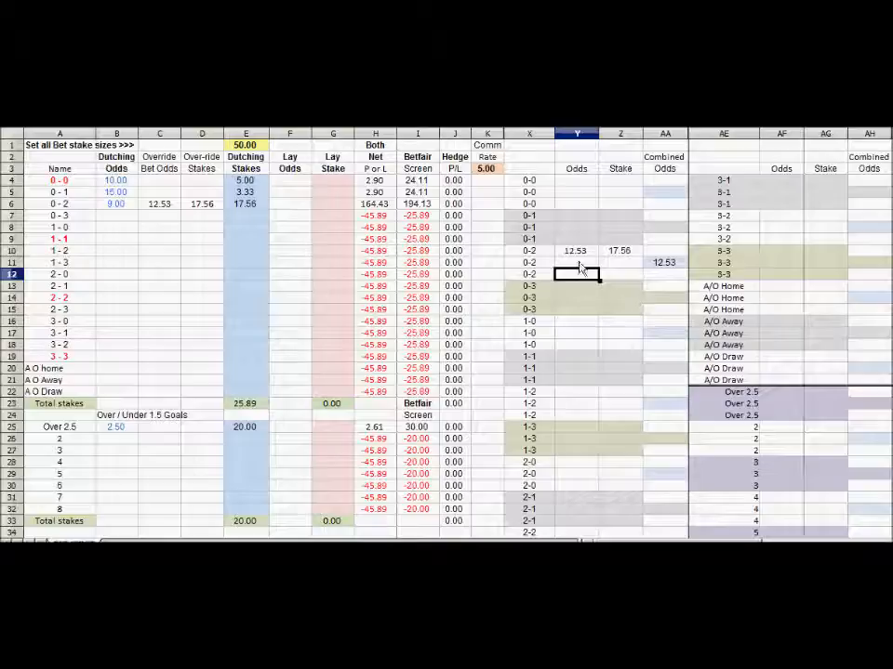
key("Up")
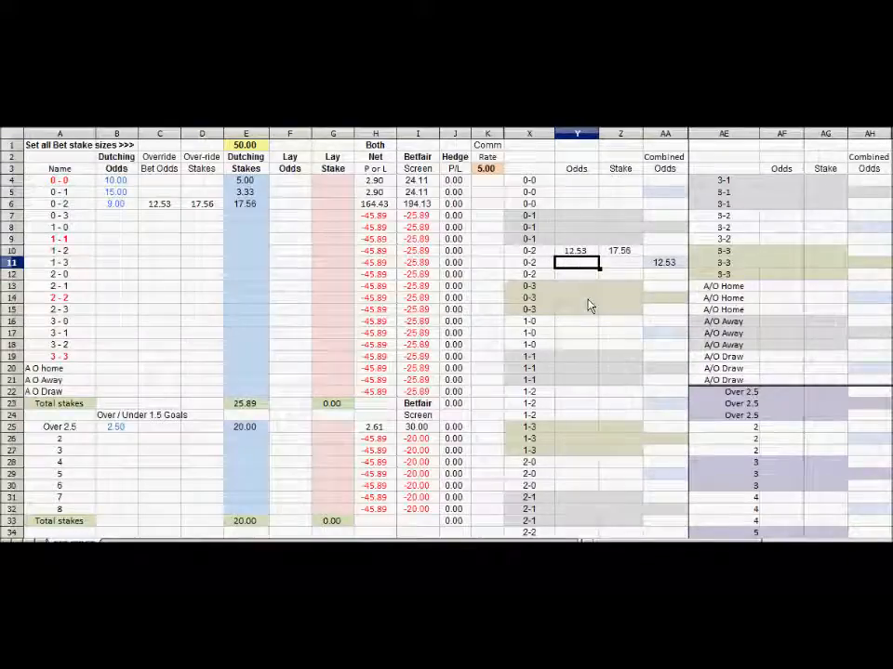
Enter a second 0-2 bet in Y11:Z11 with odds of 6 and a stake of 10.
type("6")
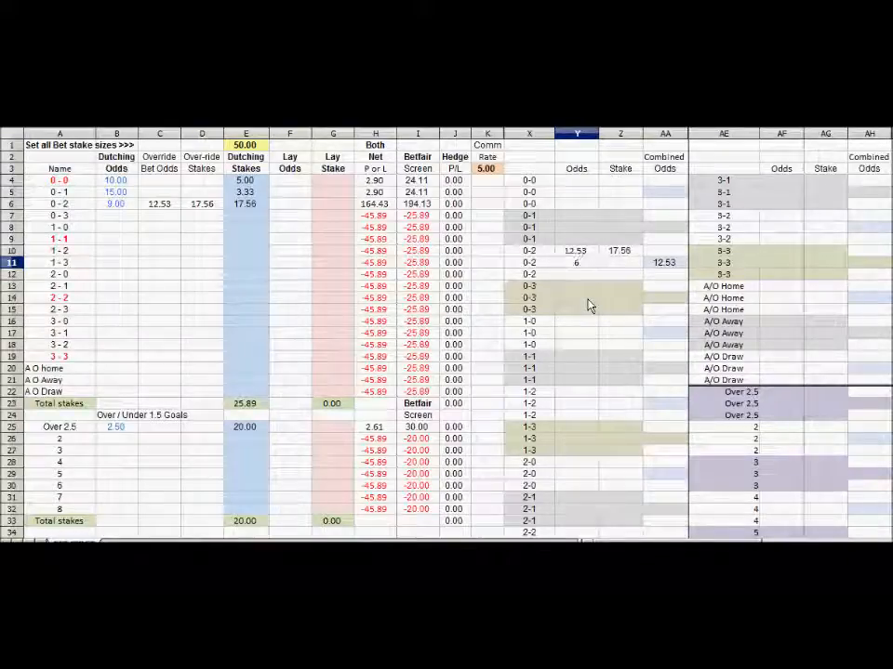
key("Tab")
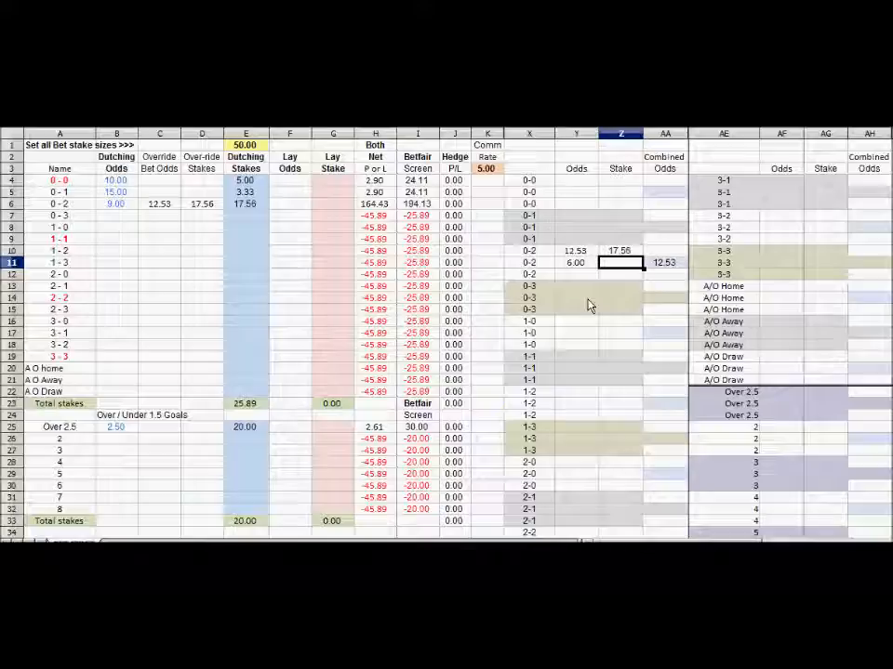
type("10")
key("Return")
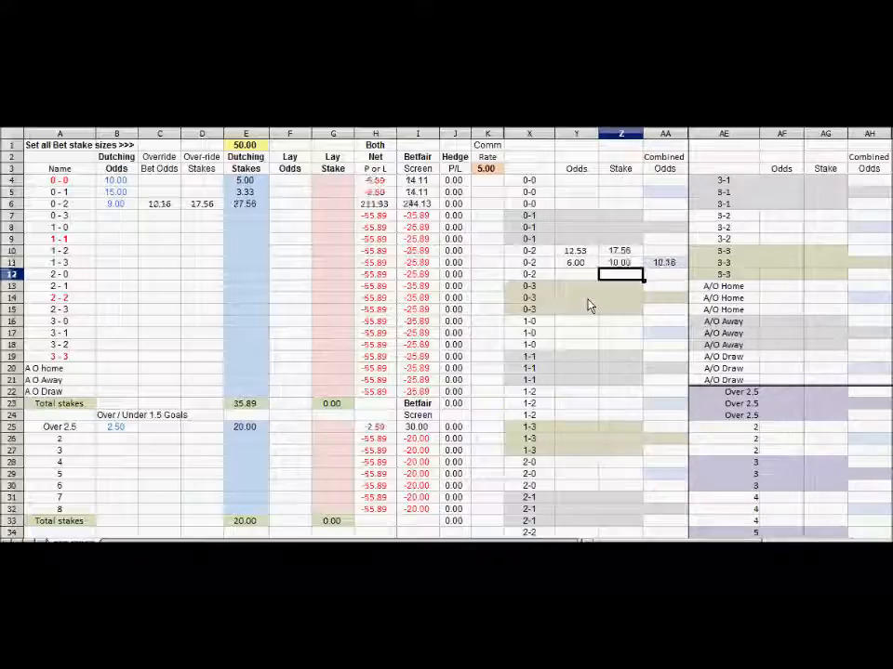
Check the combined odds of the 0-2 bets and how they carry into the 0-2 row's stakes, net P/L and Betfair screen figures.
left_click(660, 264)
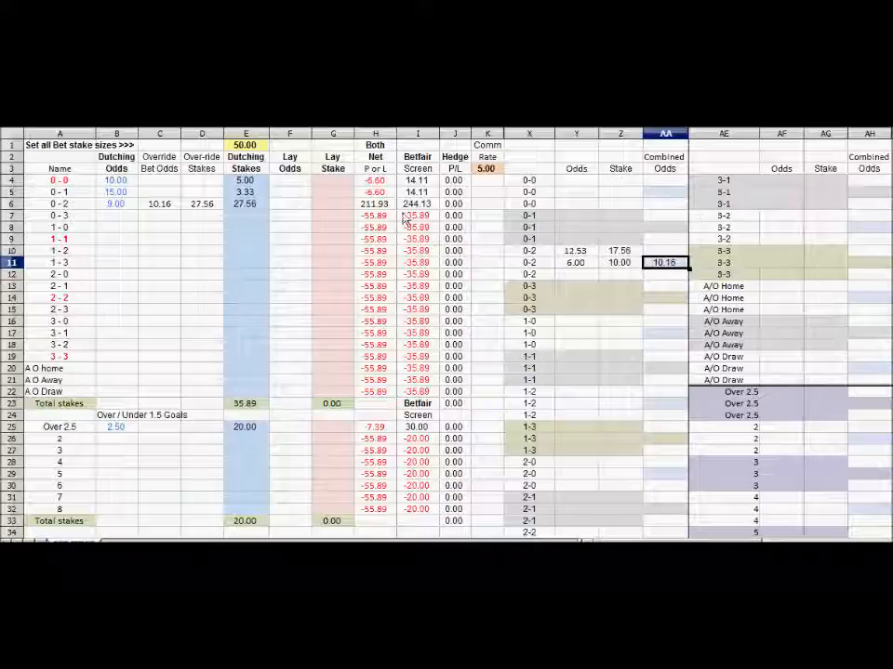
left_click(206, 217)
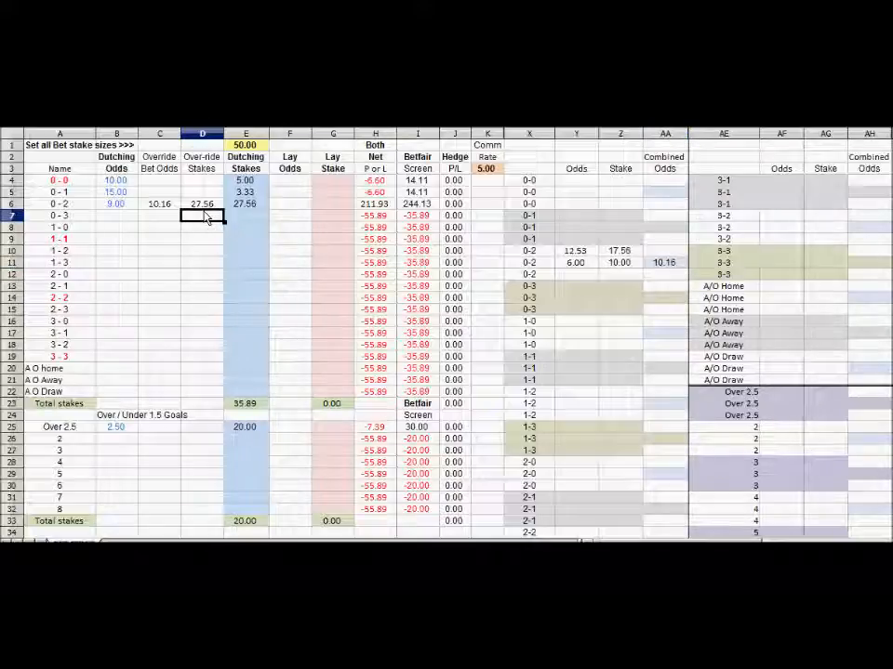
left_click(265, 220)
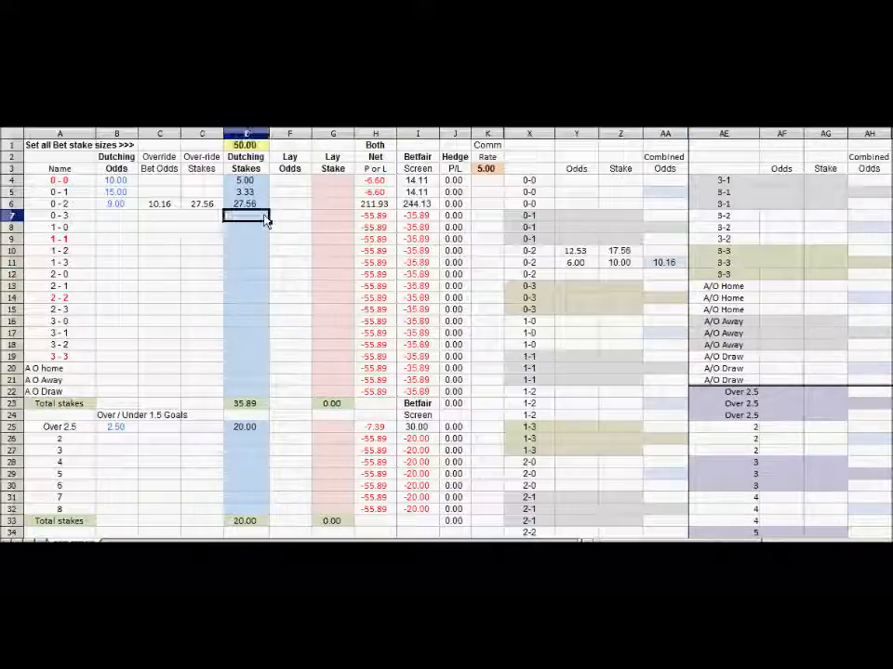
left_click(372, 206)
left_click(416, 205, "ctrl")
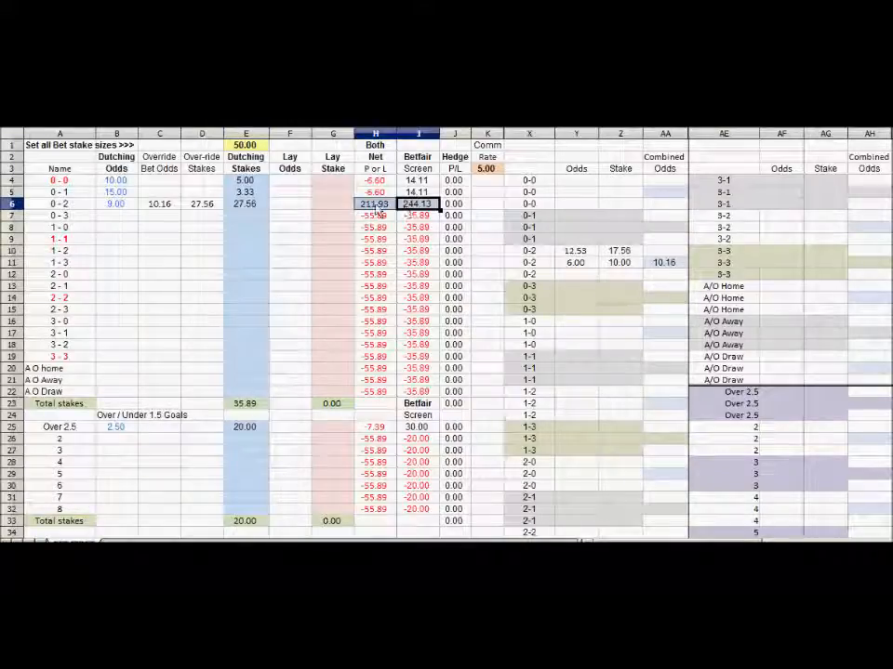
left_click(14, 203)
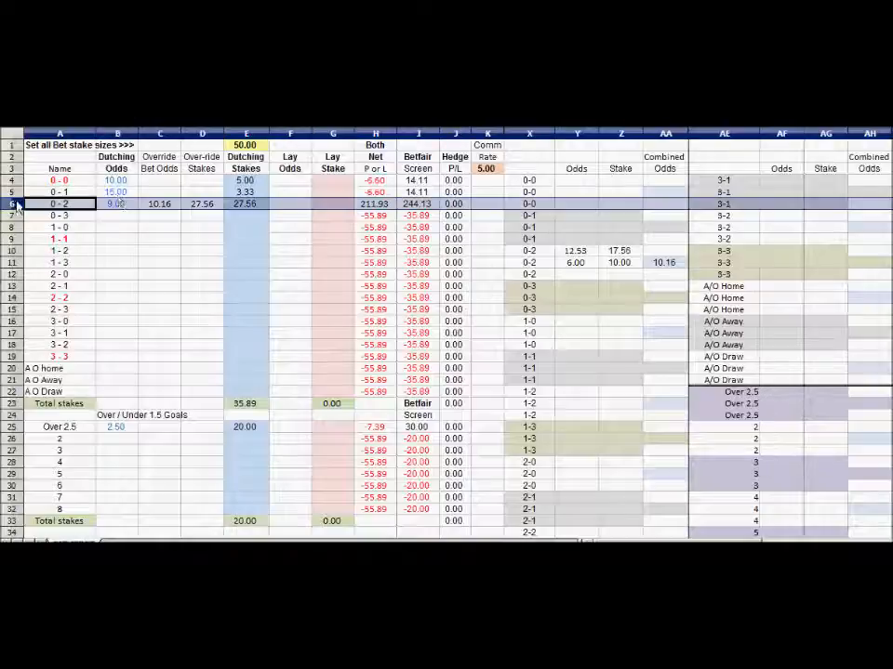
Enter lay odds of 8 for the 0-2 score in F6 and check its hedge P/L.
left_click(295, 207)
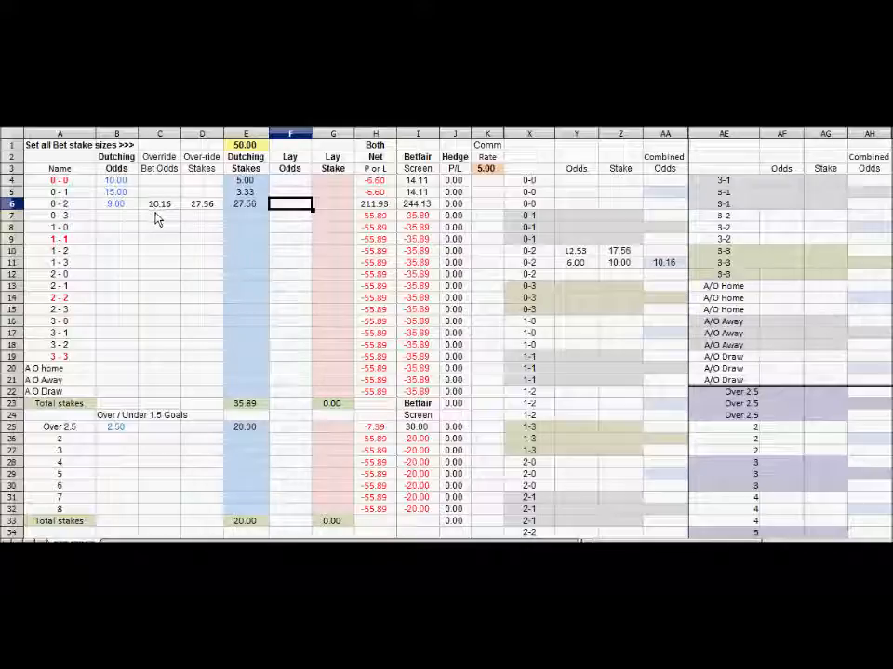
type("8")
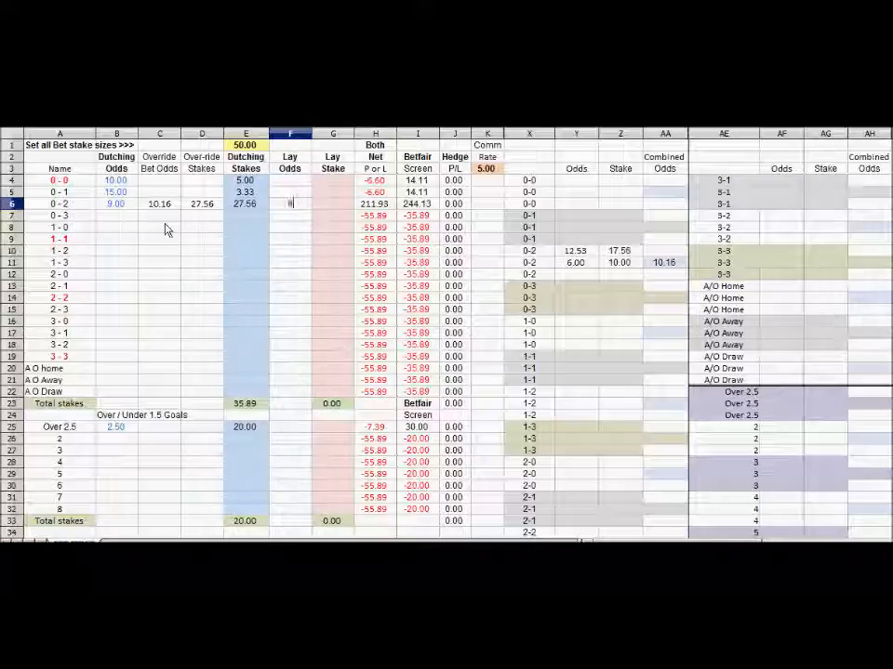
key("Return")
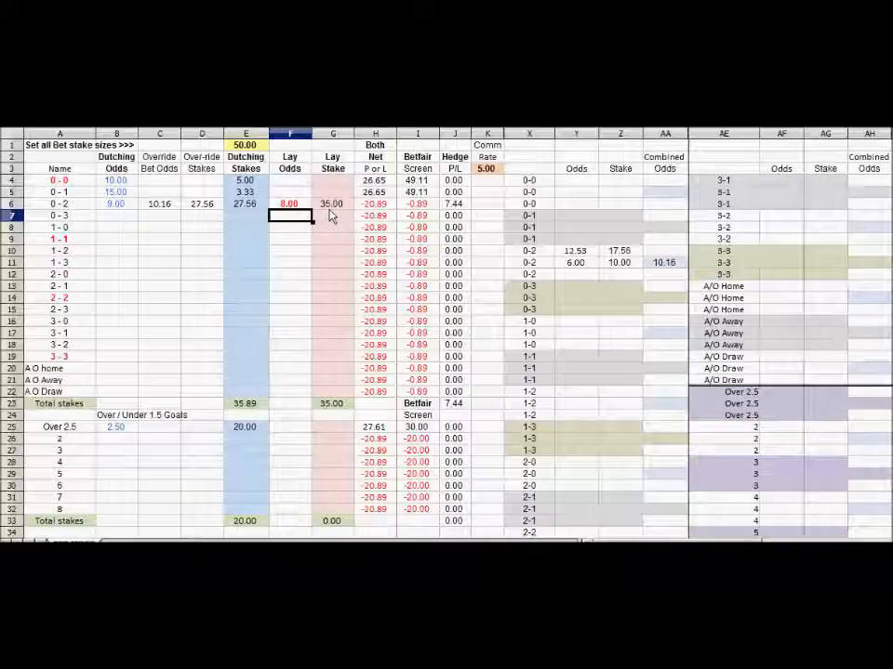
left_click(456, 205)
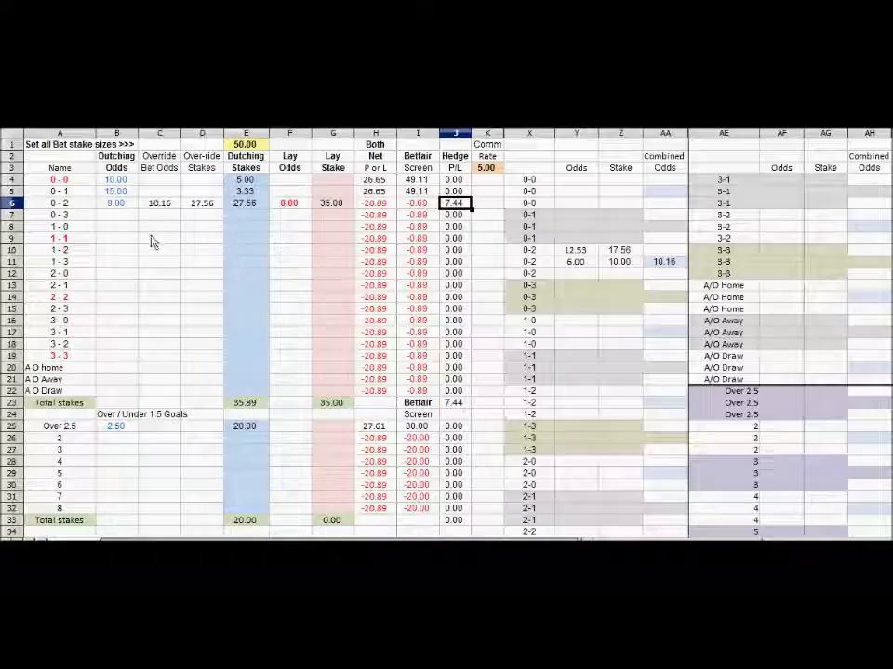
Enter a 1-0 bet in Y16:Z16 with odds of 12 and a stake of 5, and check its override cells.
left_click(76, 228)
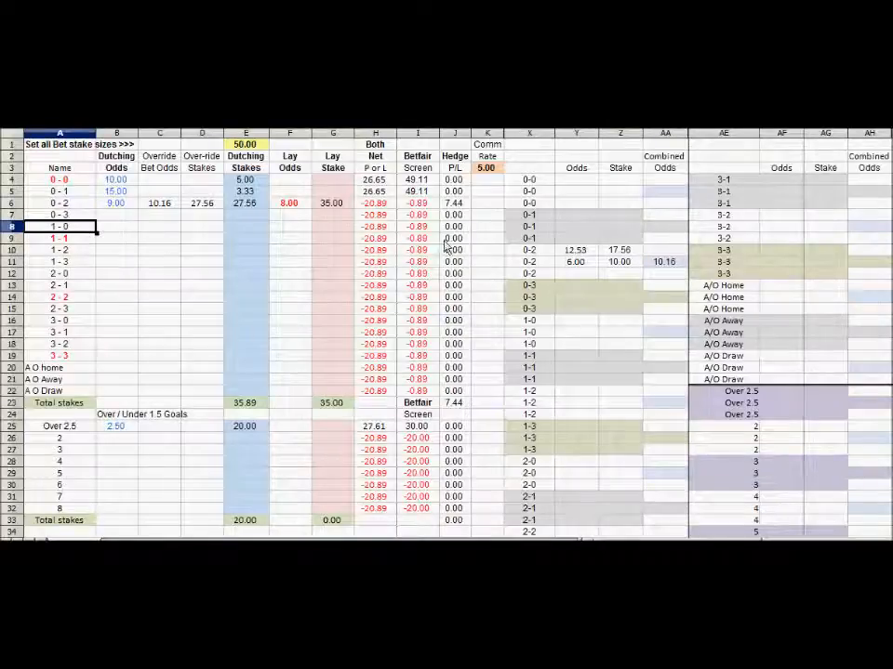
left_click(571, 328)
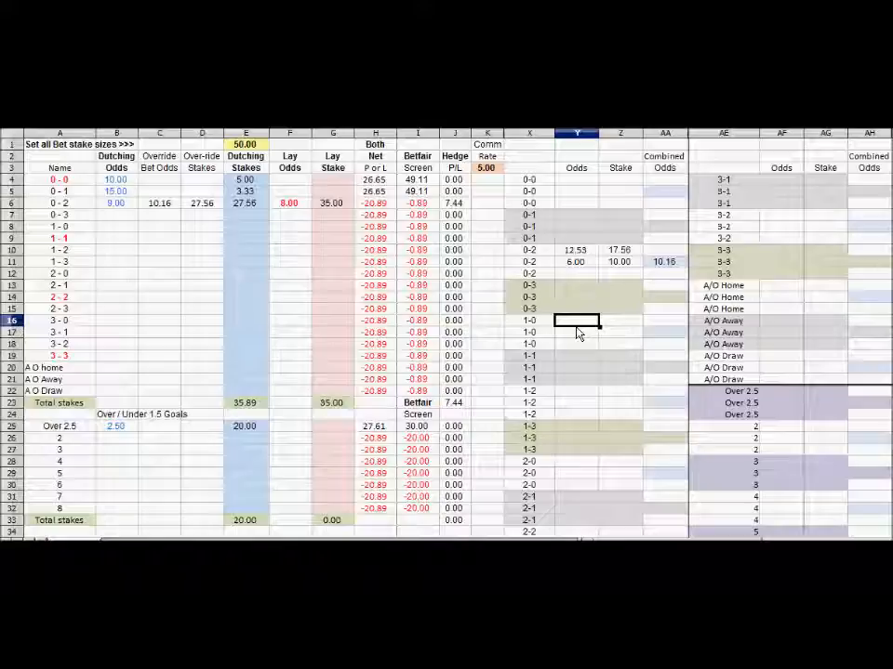
type("12")
key("Tab")
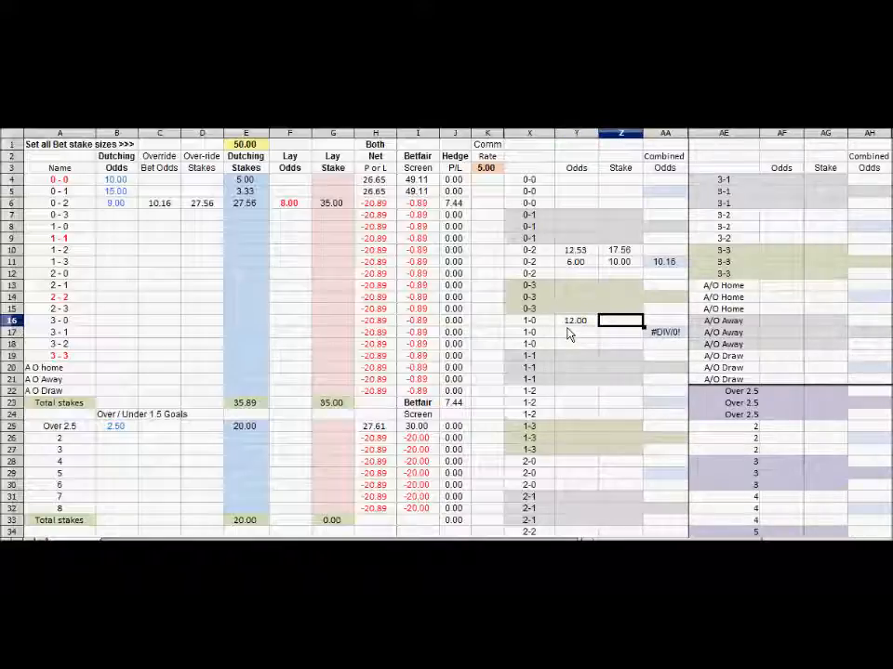
type("5")
key("Return")
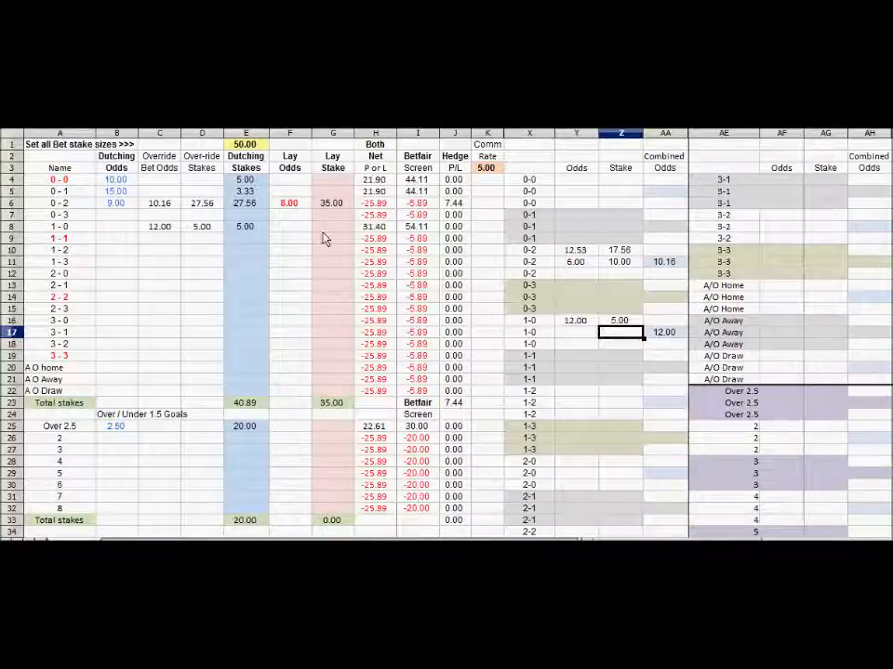
left_click(169, 229)
left_click(193, 231)
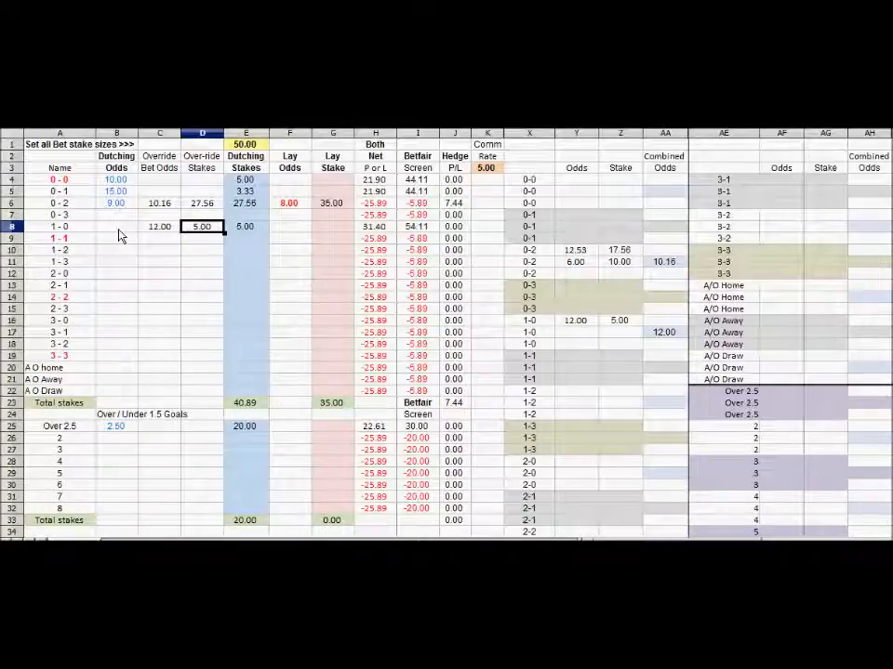
Set the dutching odds of the 2-0 score to 15 in B12 and check its calculated stake.
left_click(112, 276)
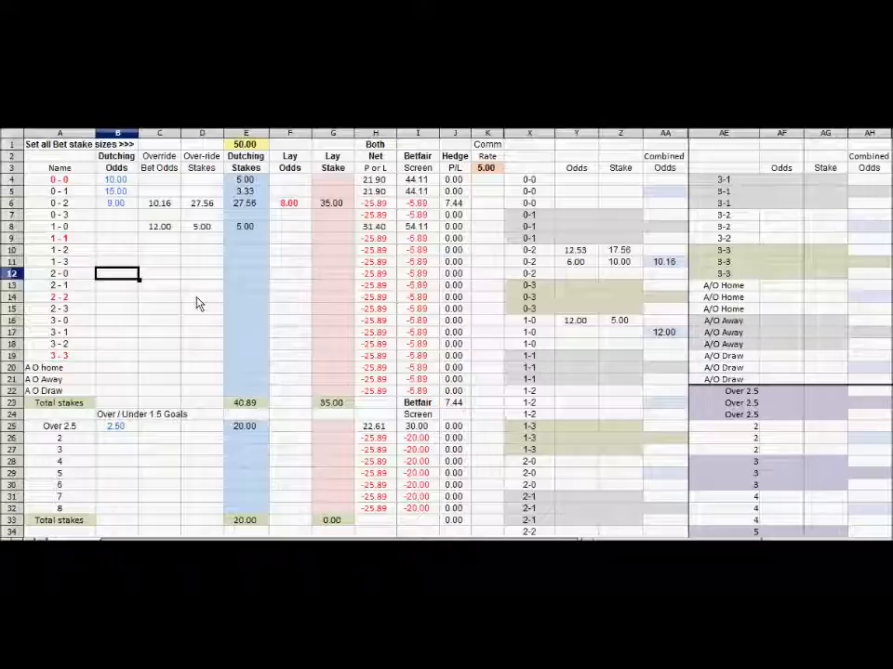
type("15")
key("Return")
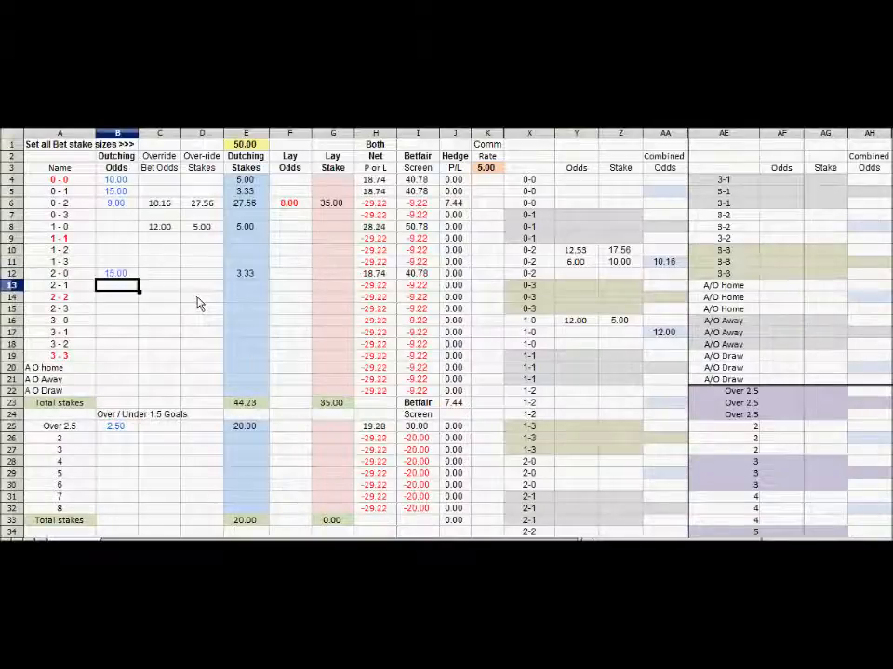
left_click(246, 277)
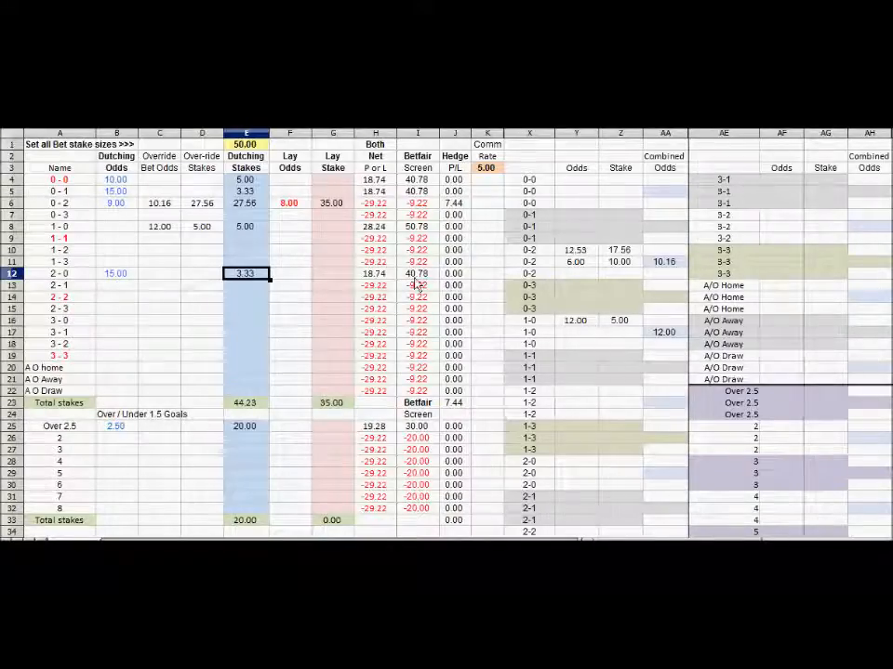
left_click(123, 282)
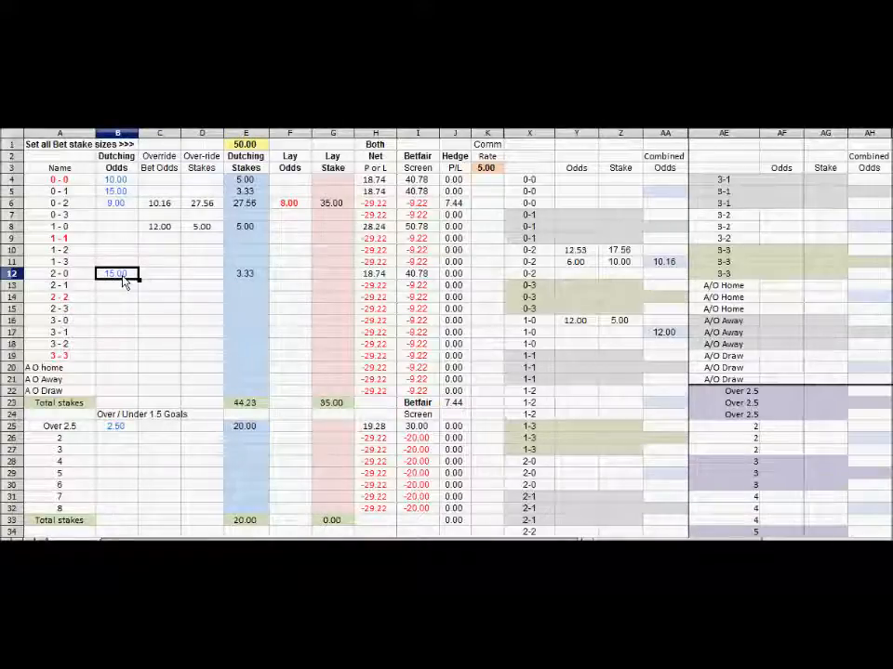
Review the 1-0 bet entry and compare the dutching odds of the correct scores with those of the Over 2.5 goals bet.
left_click(582, 323)
key("Right")
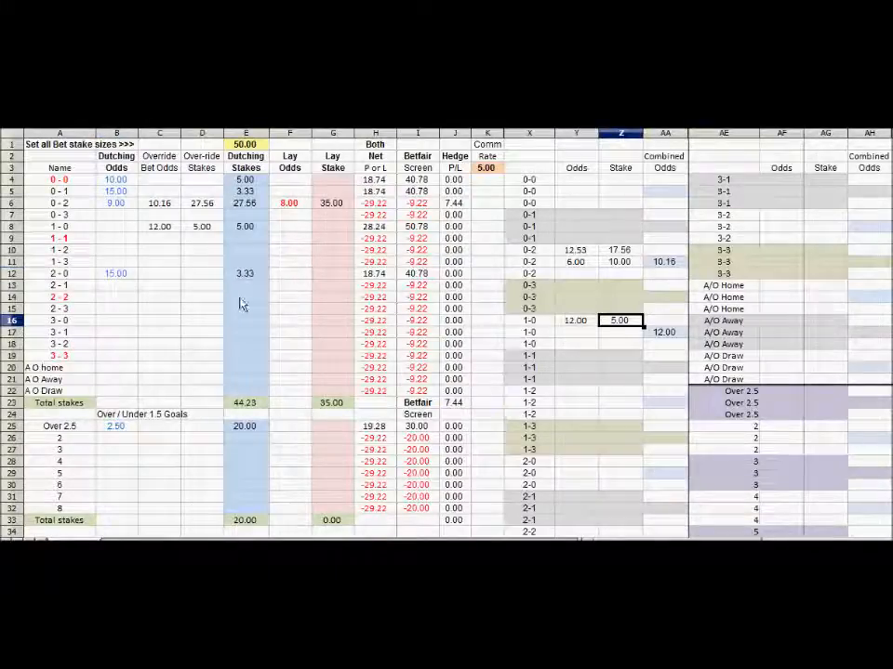
left_click(123, 433)
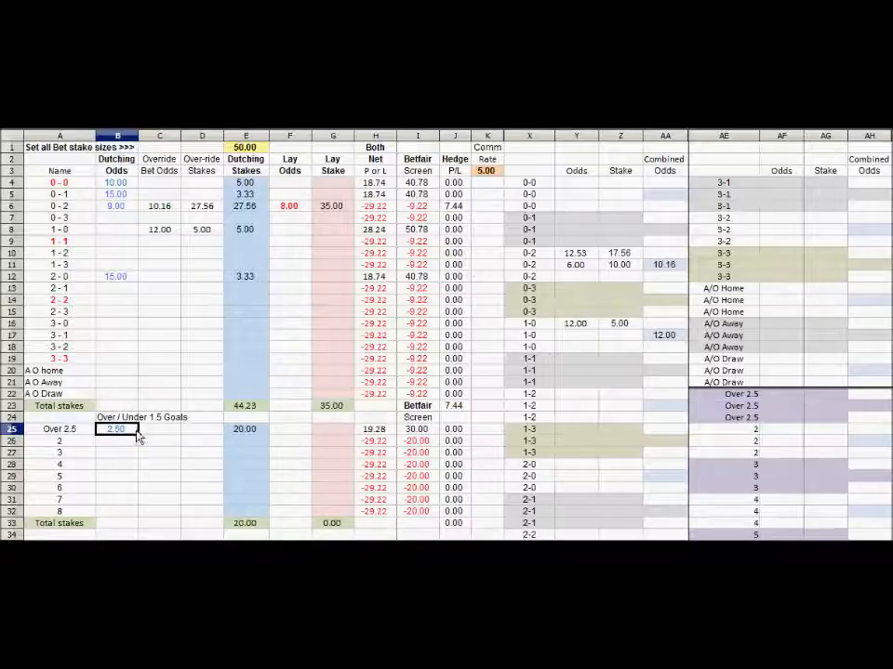
left_click(124, 278)
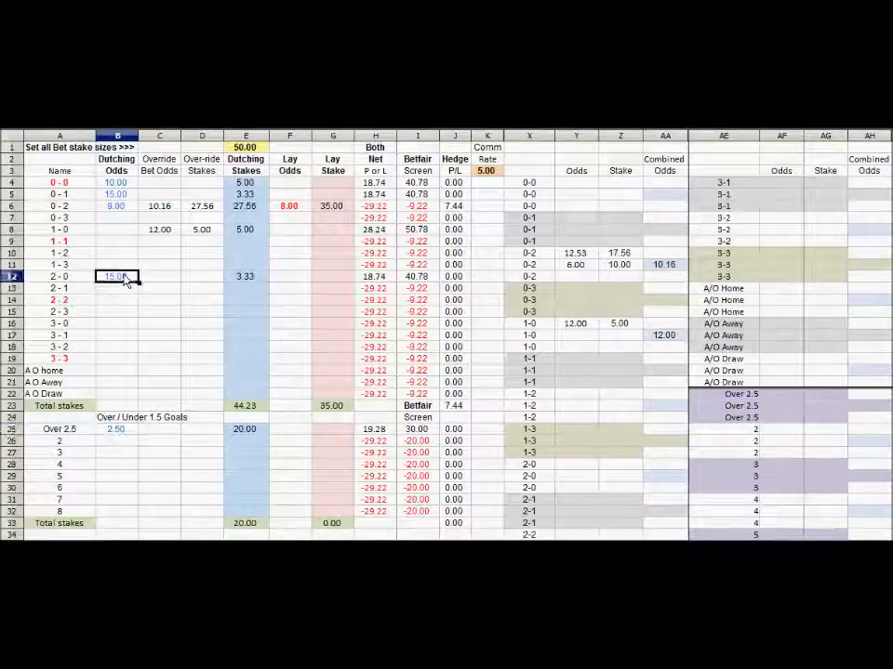
left_click(112, 207)
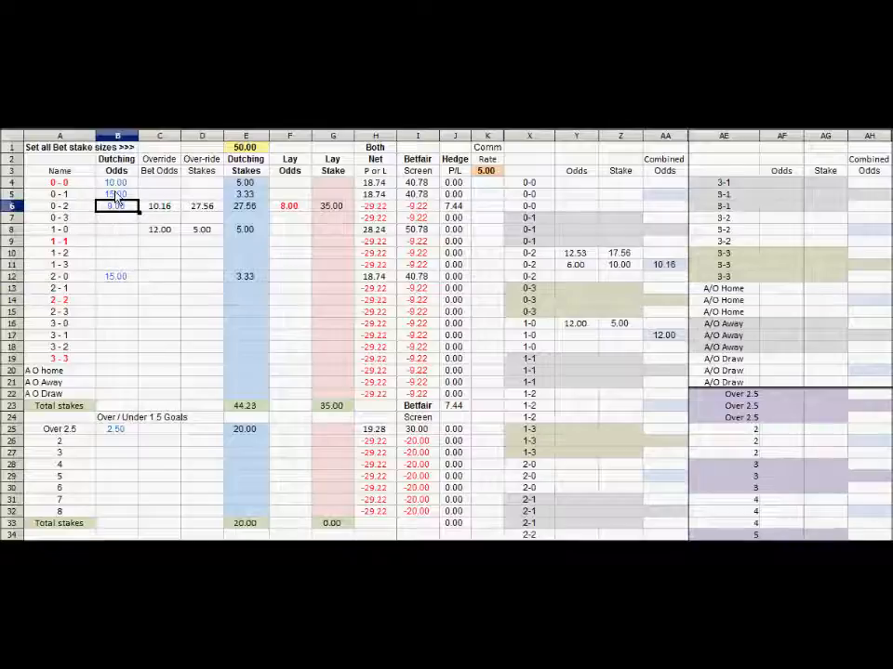
left_click(118, 192)
left_click(118, 184)
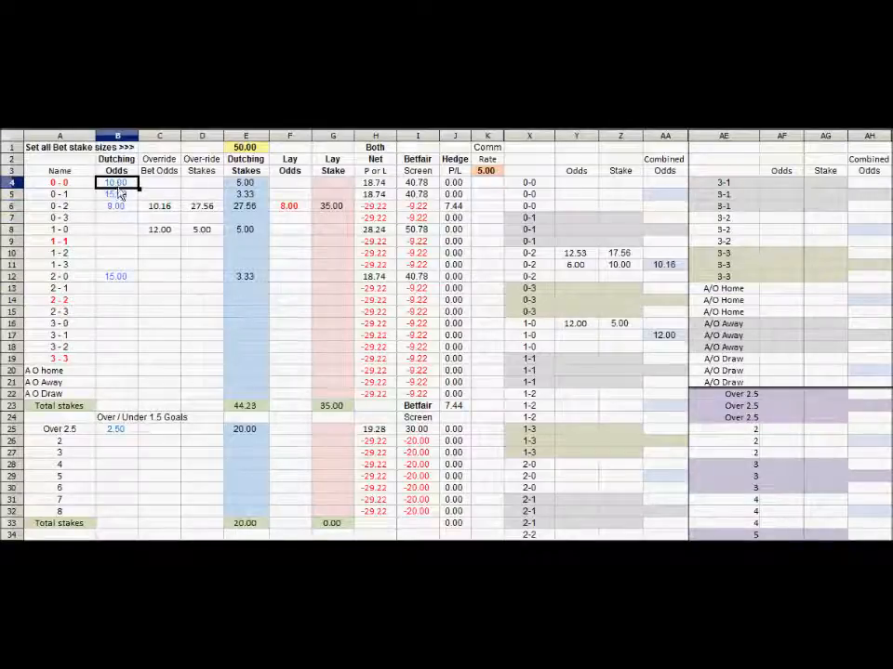
left_click(127, 432)
left_click(124, 315)
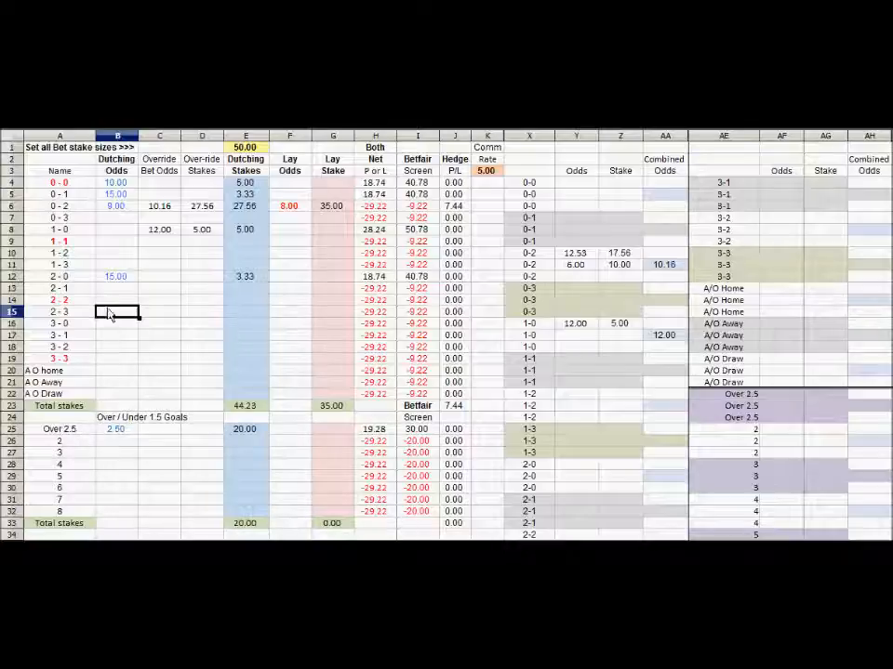
left_click(114, 291)
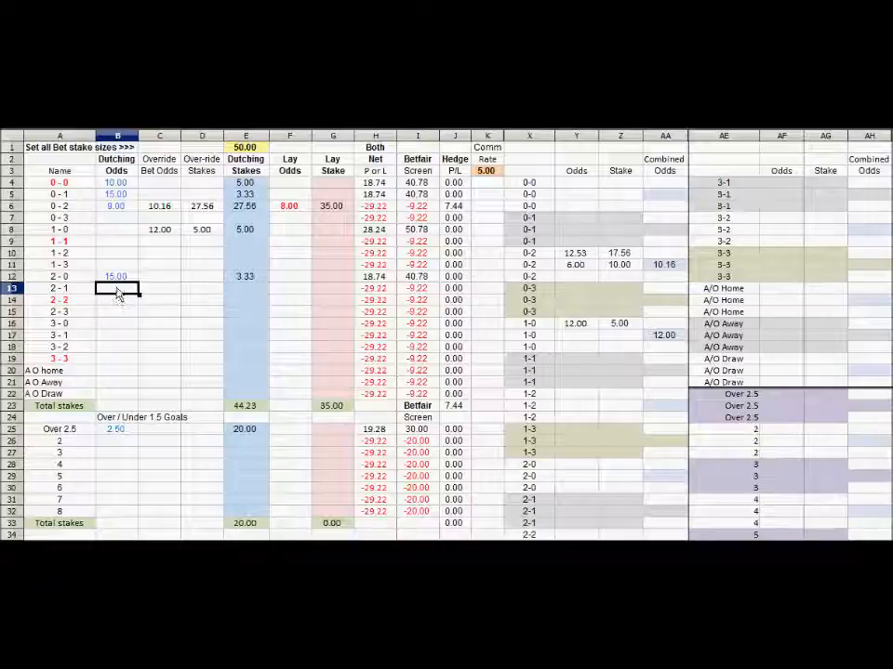
left_click(117, 445)
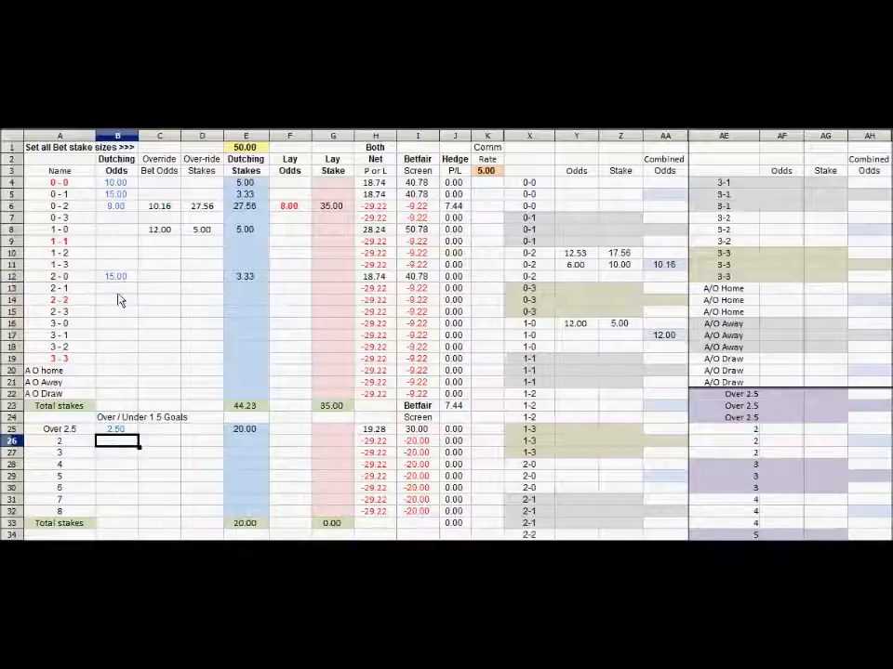
left_click(118, 290)
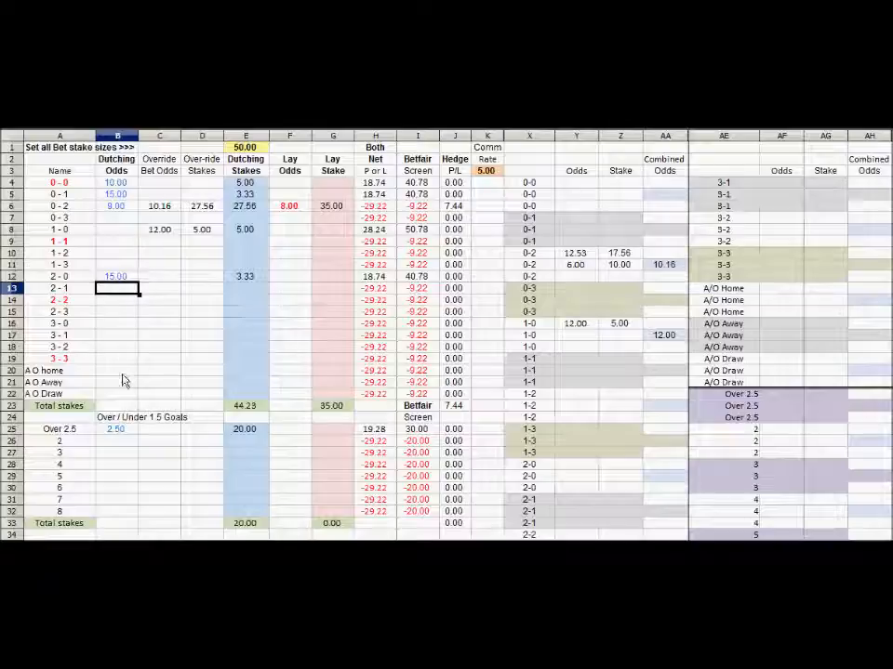
left_click(115, 431)
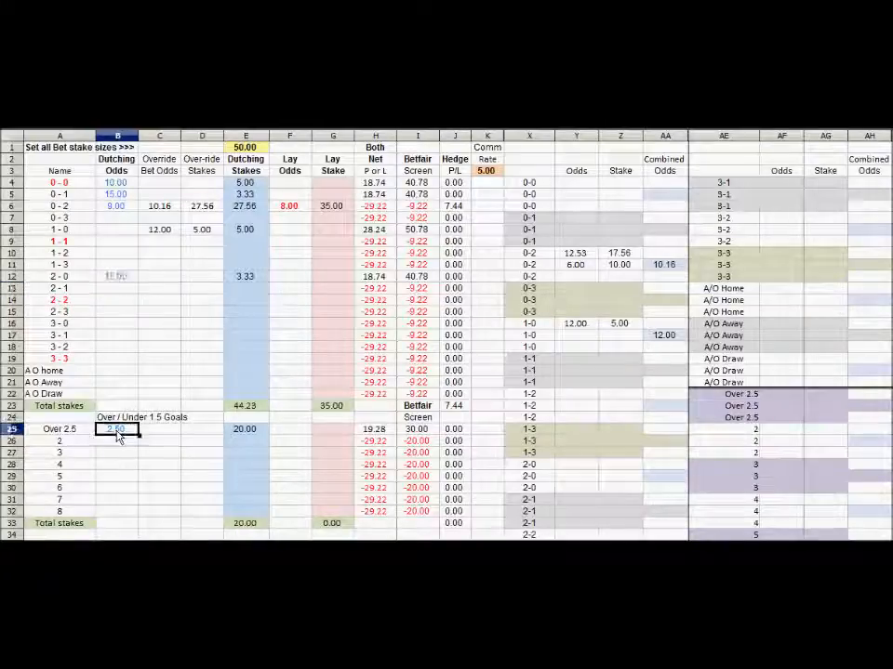
left_click(114, 313)
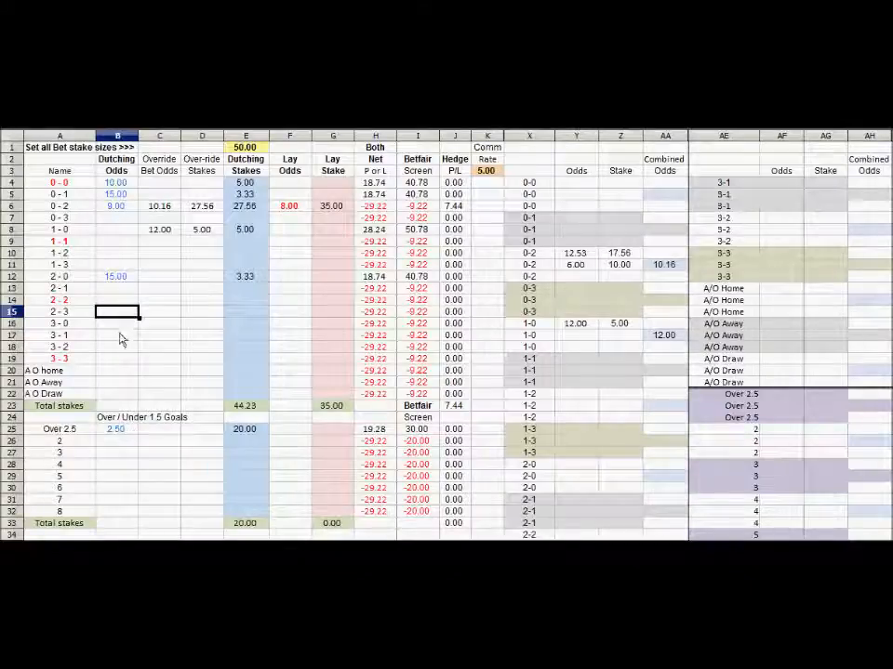
left_click(79, 434)
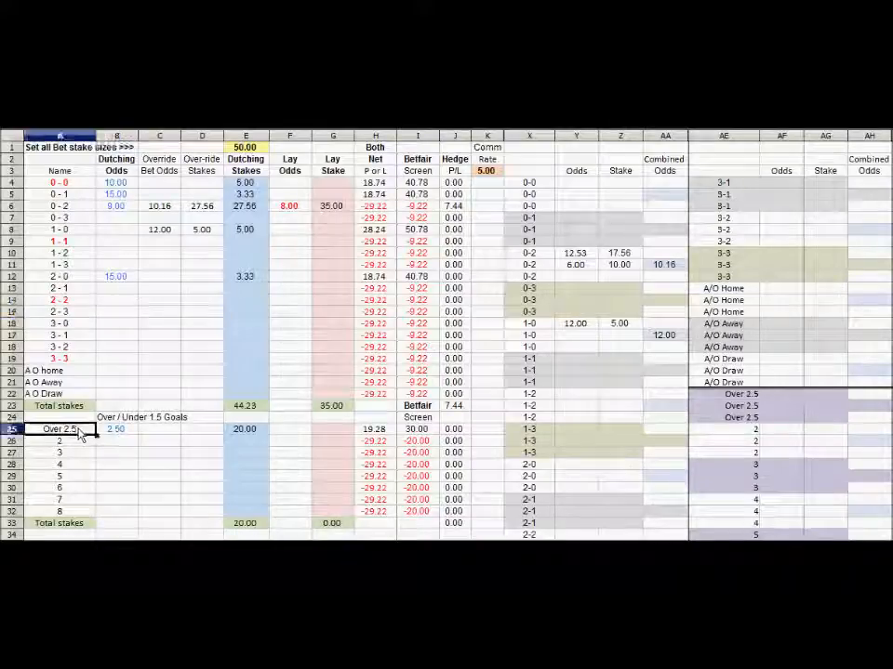
left_click(114, 281)
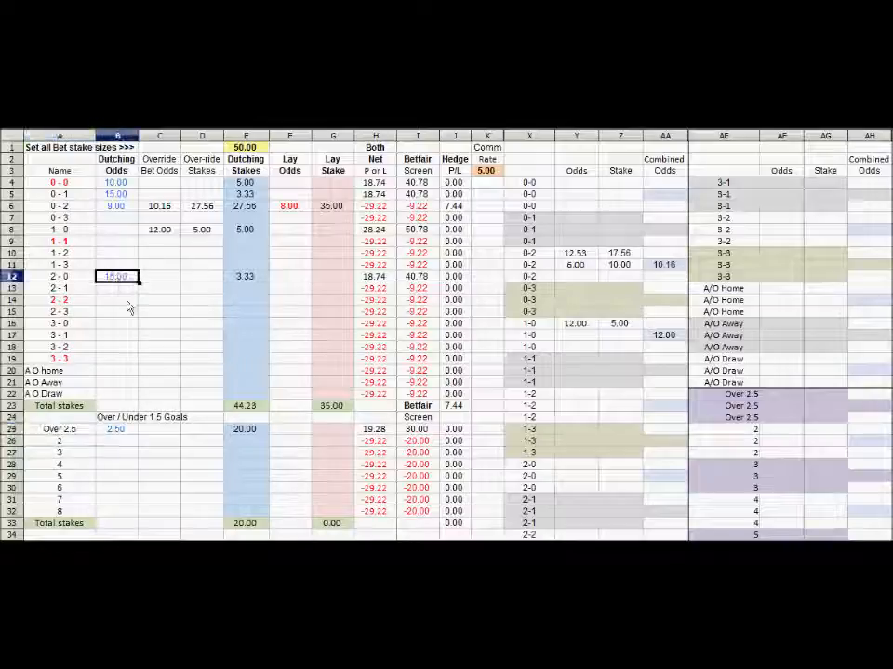
left_click(122, 209)
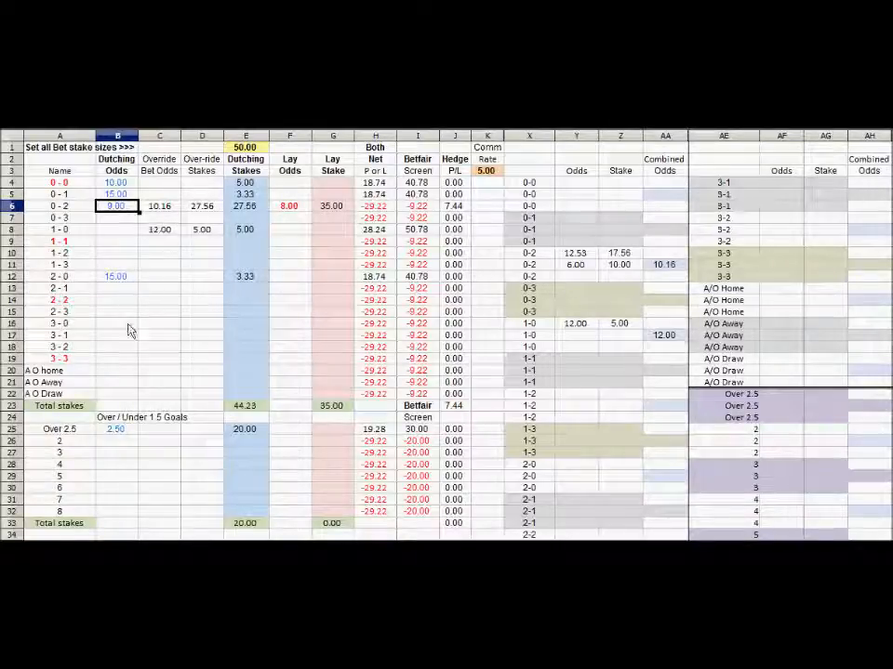
Rename the outcome below Over 2.5 in A26 as Draw.
left_click(74, 444)
type("0")
type("raw")
key("Return")
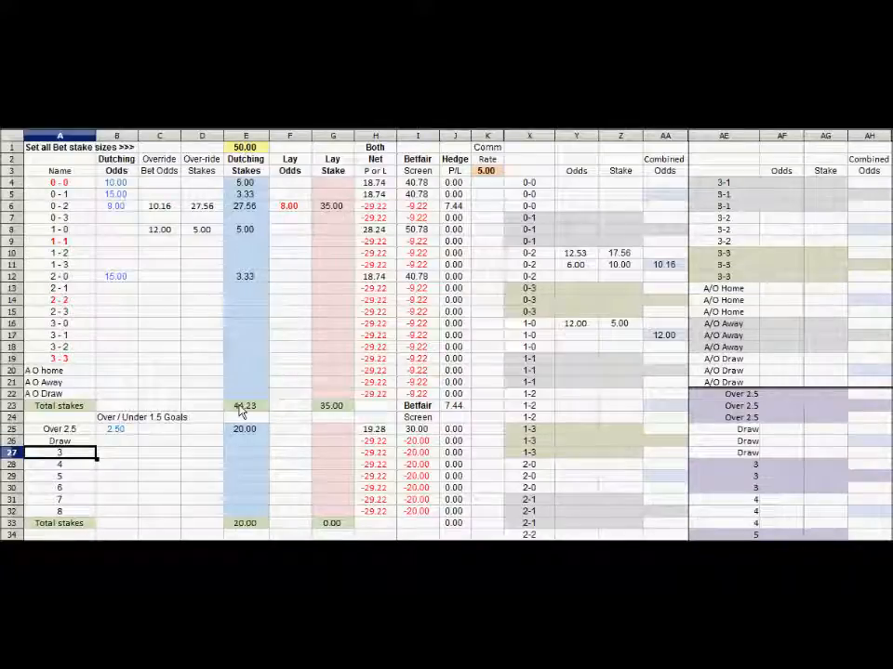
Clear the dutching odds of the Over 2.5 outcome in B25.
left_click(121, 429)
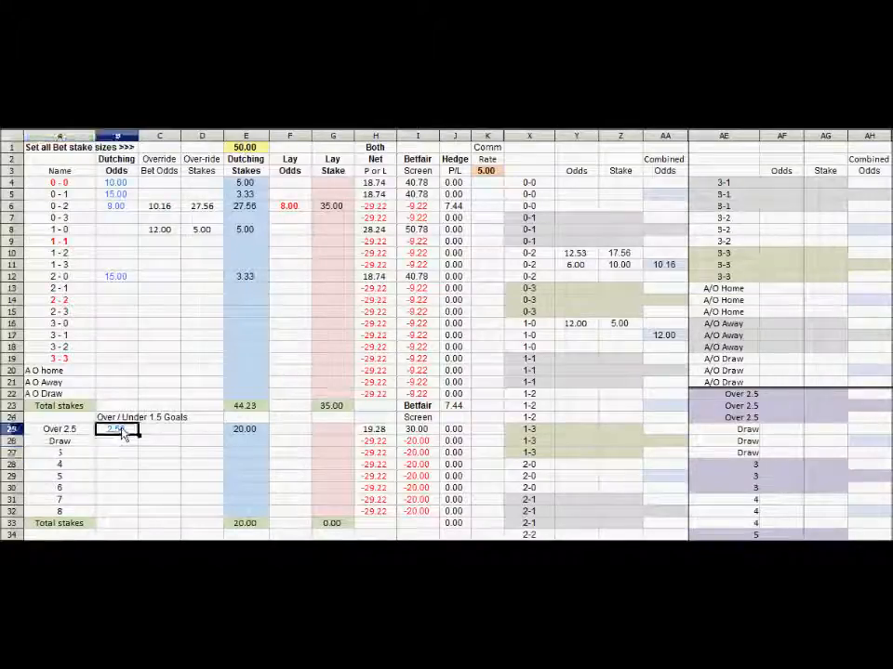
key("Delete")
key("Return")
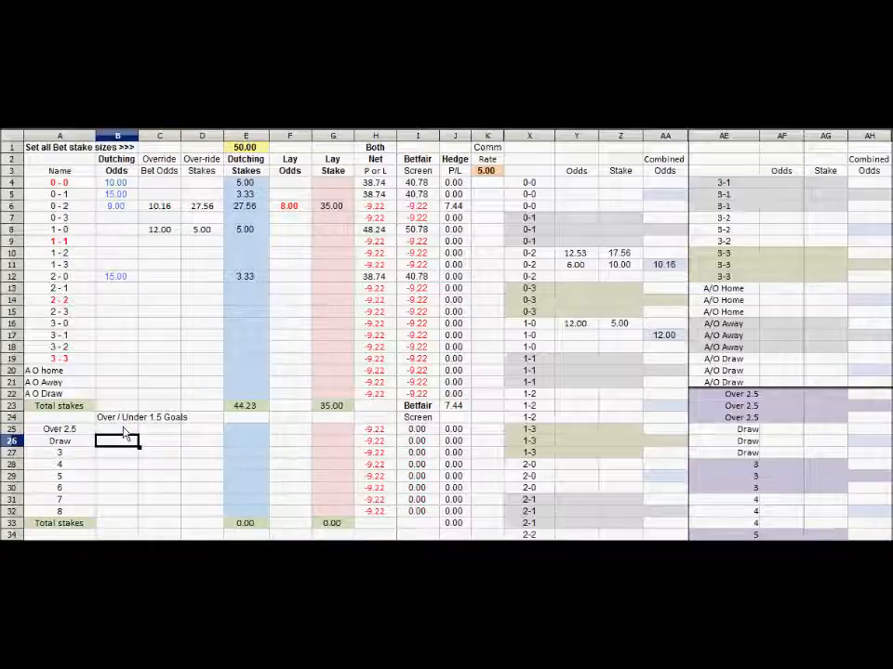
Compare the dutching odds cells of the correct scores in column B with those of the second market from B25 down.
left_click(116, 249)
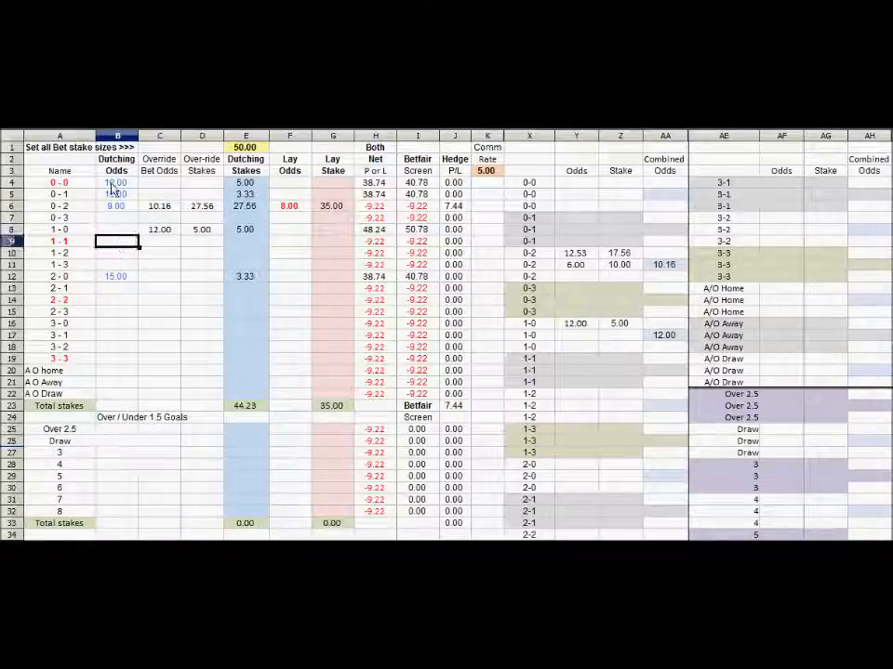
left_click_drag(113, 182, 116, 206)
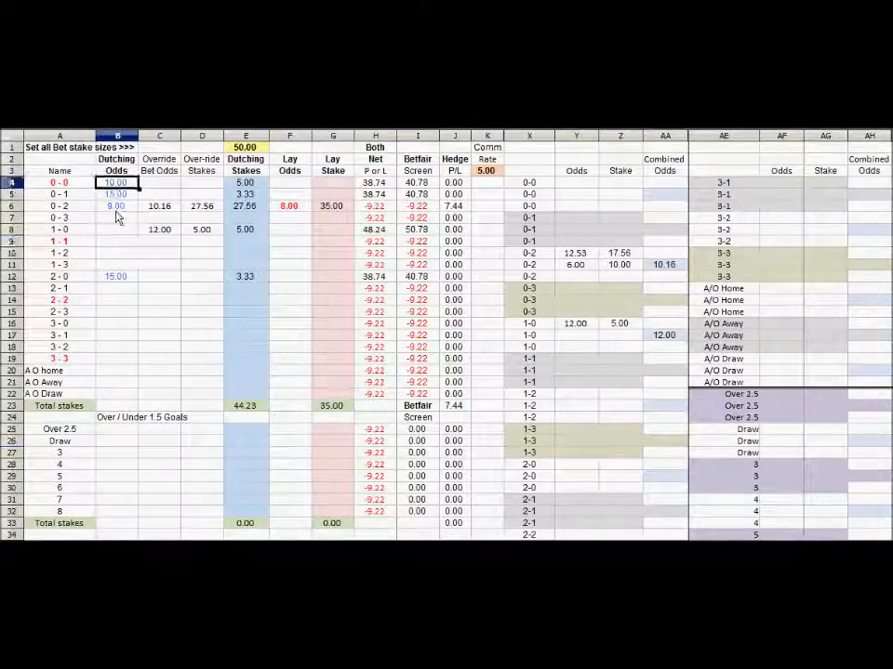
left_click(119, 444)
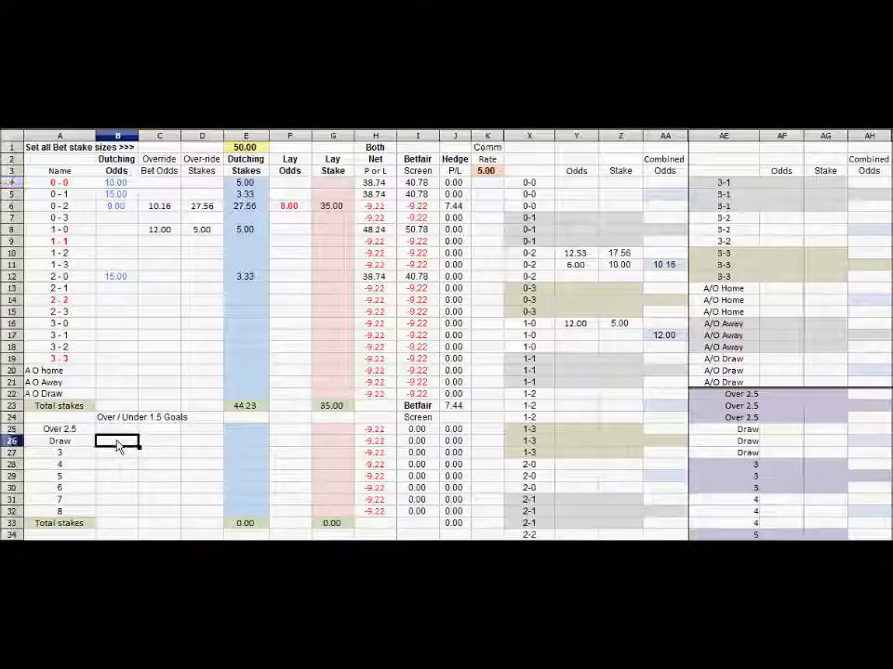
left_click(119, 243)
left_click(118, 185)
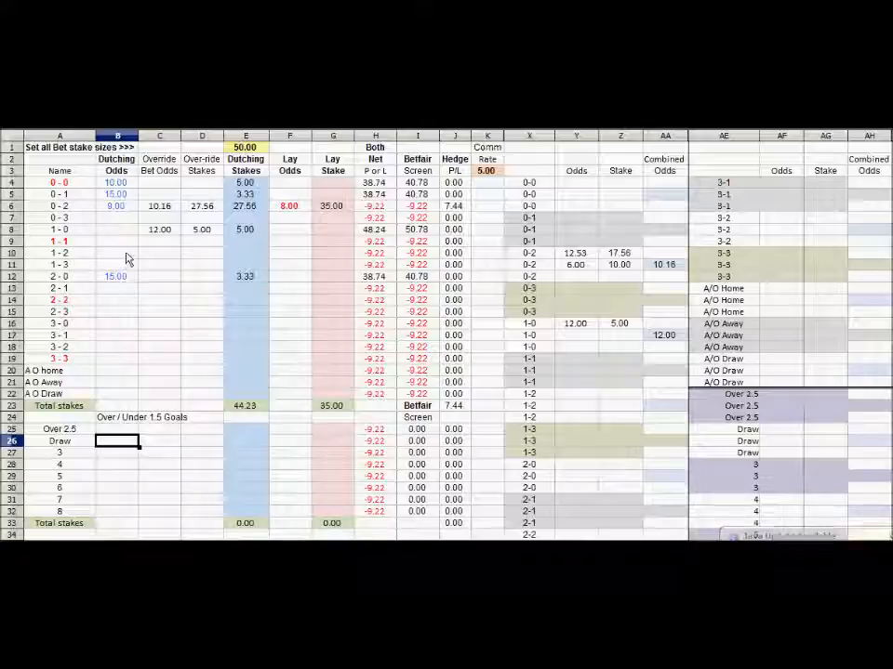
left_click(119, 253)
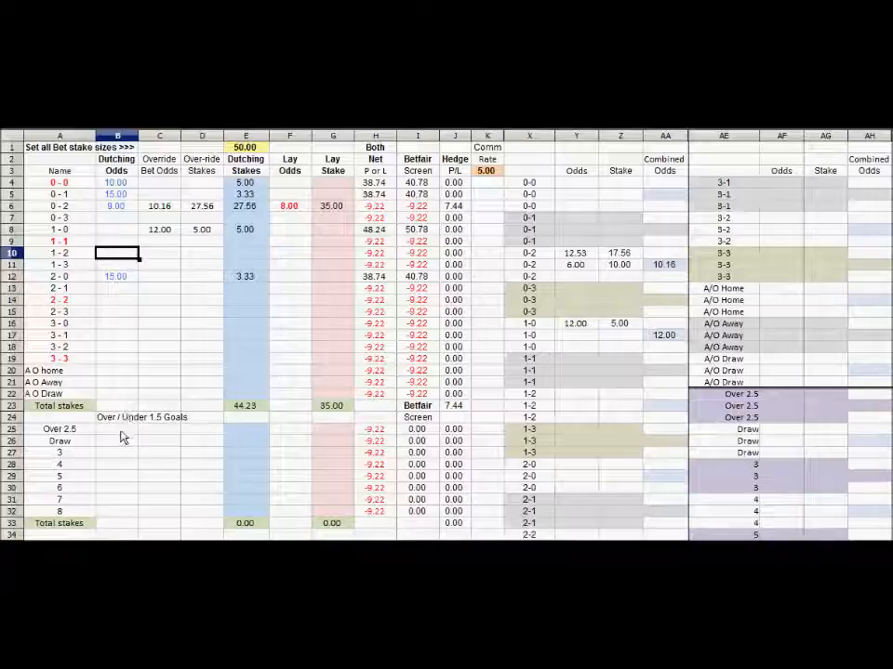
left_click_drag(121, 430, 118, 446)
left_click(113, 467)
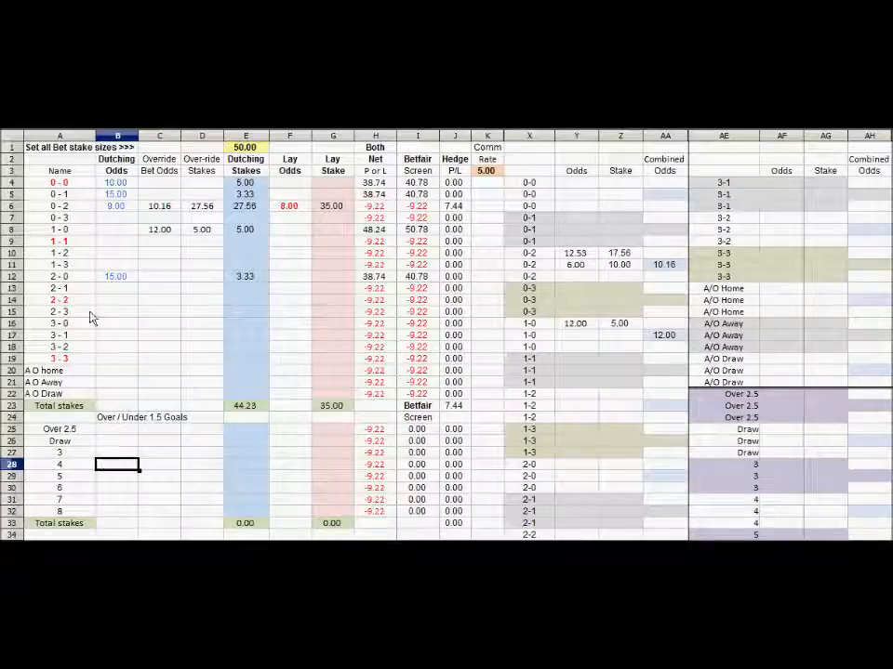
left_click(110, 300)
left_click(125, 441)
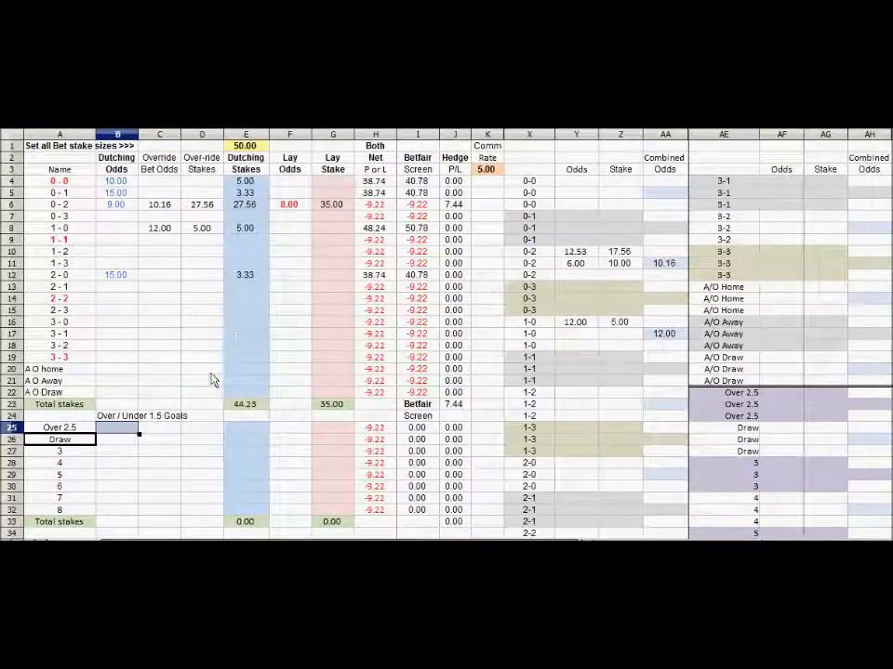
Compare the Draw name in A26 with the matching bet-entry labels in AE25:AE27.
left_click(72, 444)
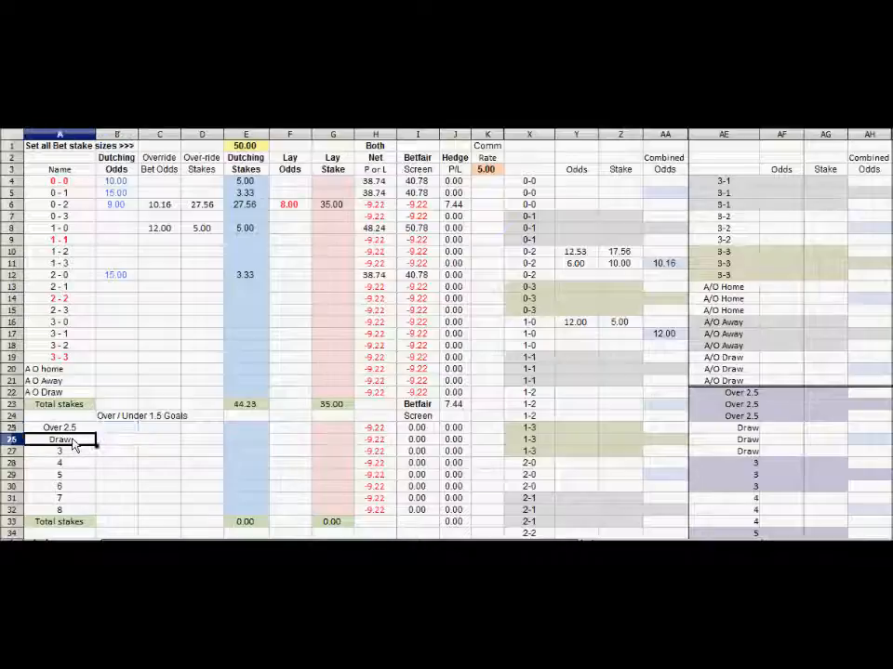
left_click(744, 430)
left_click(744, 441)
left_click(744, 452)
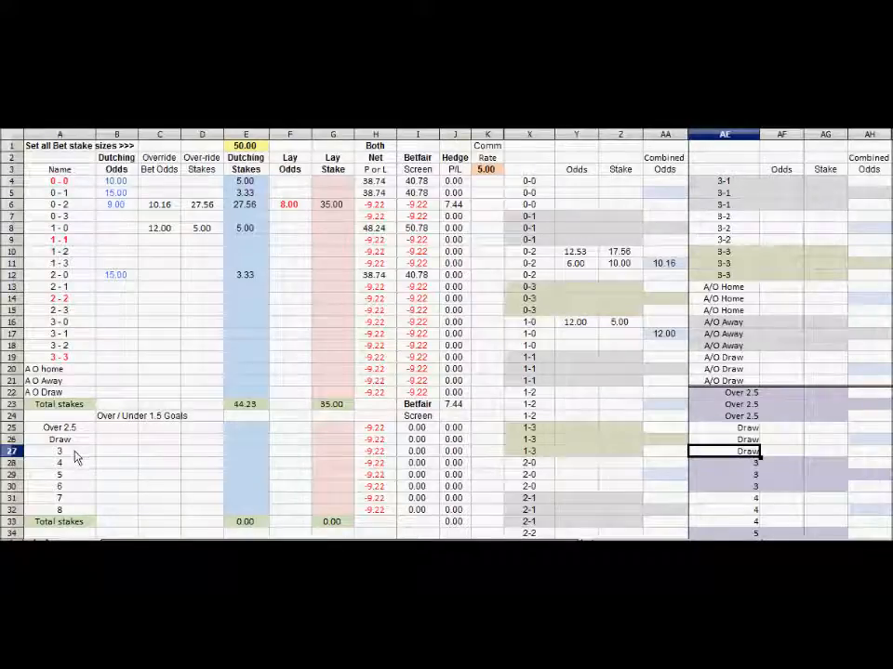
Rename the outcome in A27 as hello and check the matching bet-entry labels in AE28:AE30.
left_click(80, 458)
type("hello")
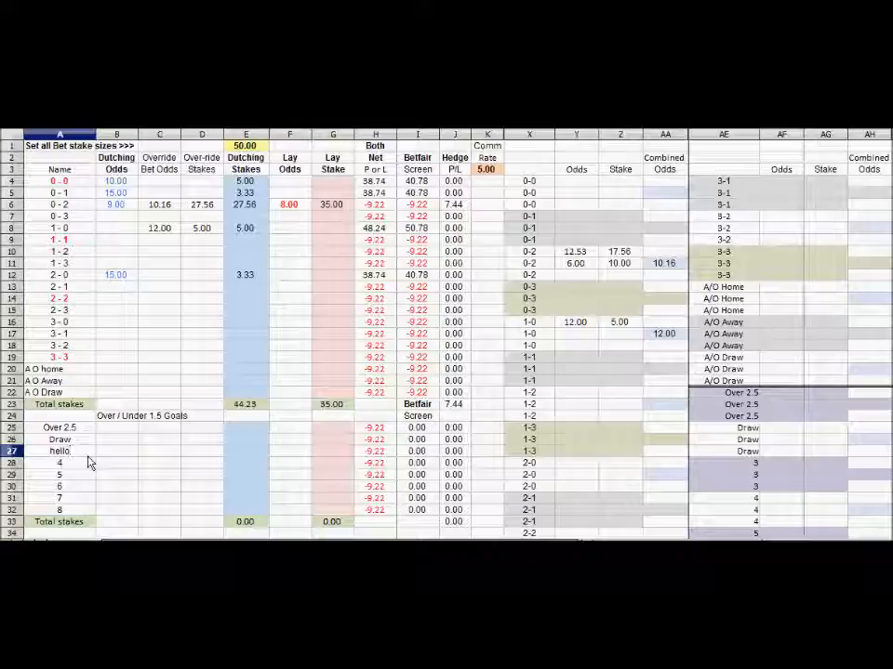
key("Return")
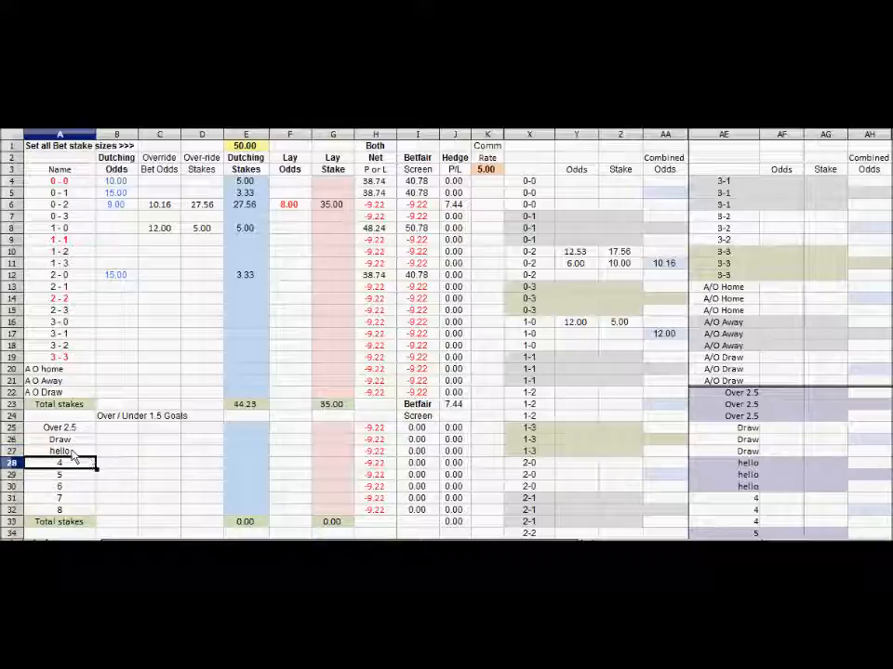
left_click(71, 453)
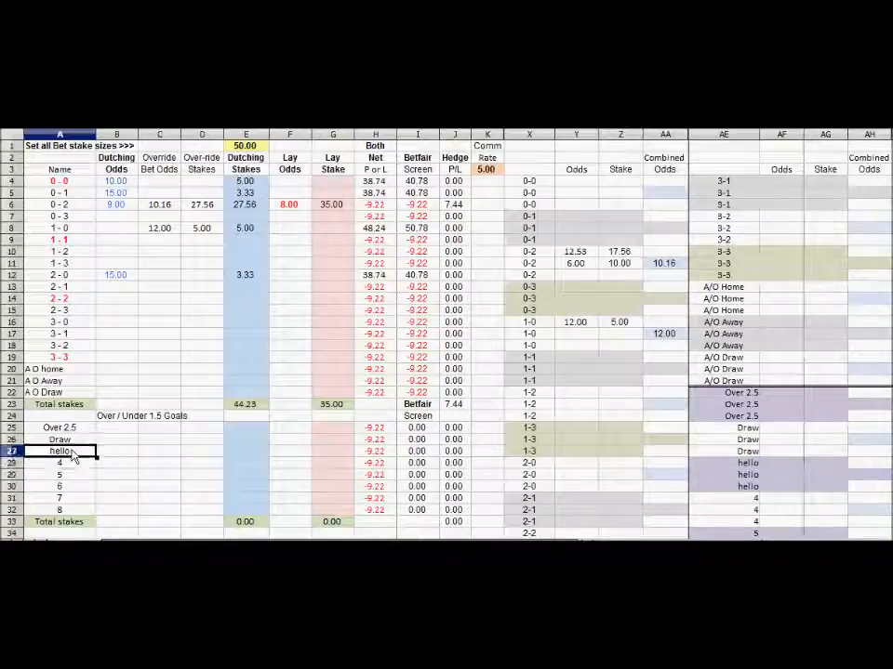
left_click(748, 465)
left_click(750, 475)
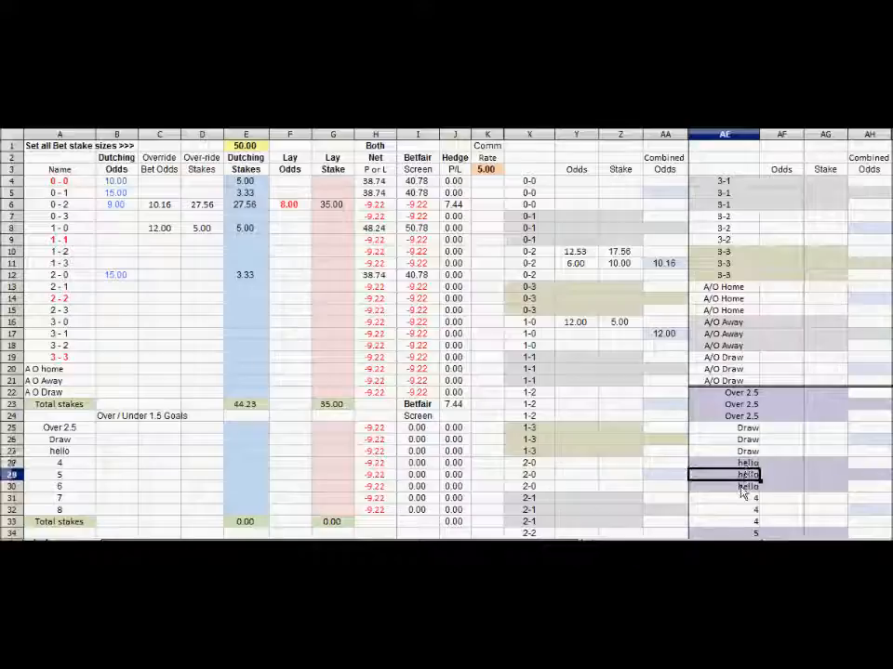
left_click(744, 487)
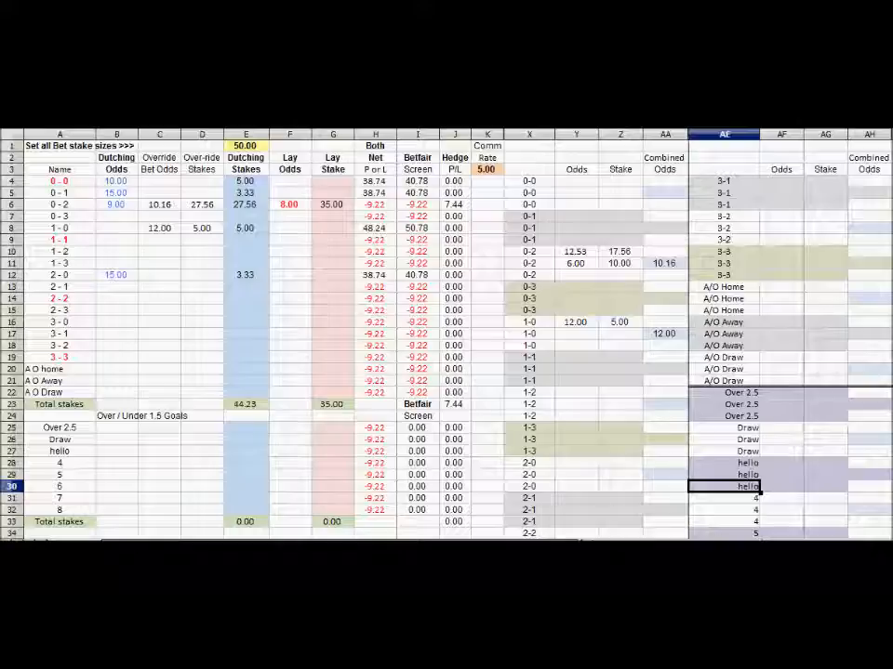
Split the sheet horizontally below row 3 so the column headings have their own pane.
scroll(446, 334, "down", 3)
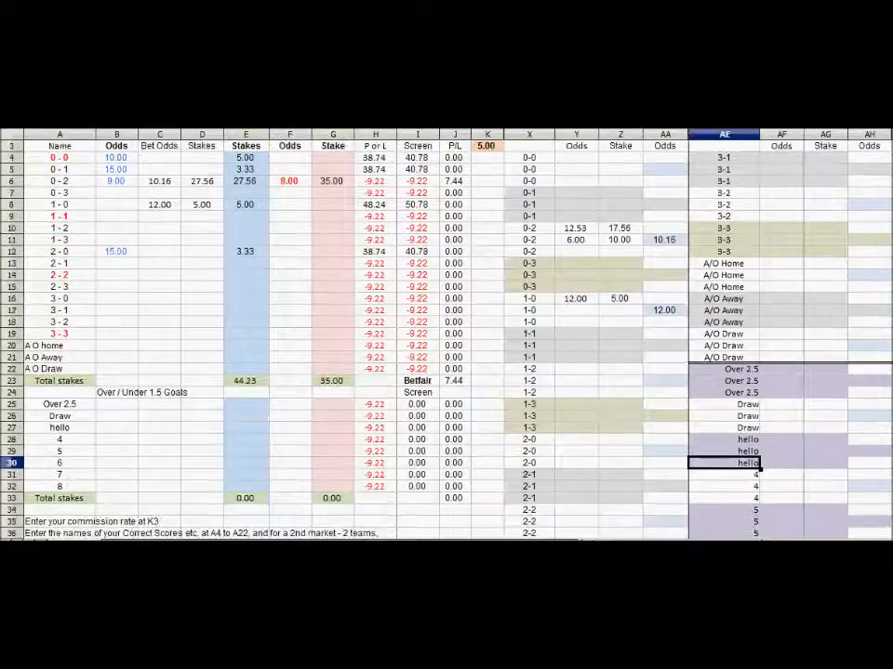
scroll(447, 335, "down", 2)
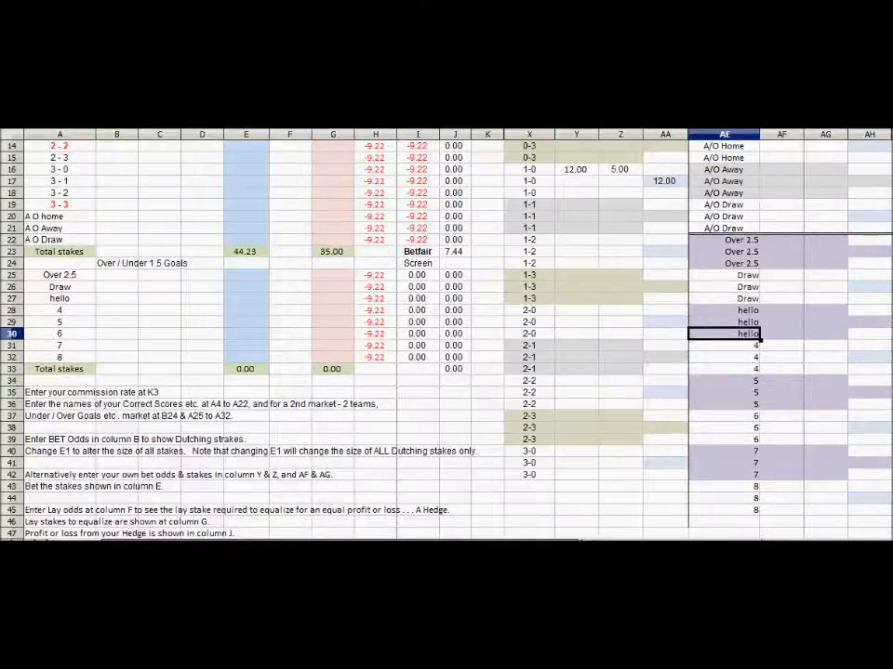
scroll(755, 197, "up", 5)
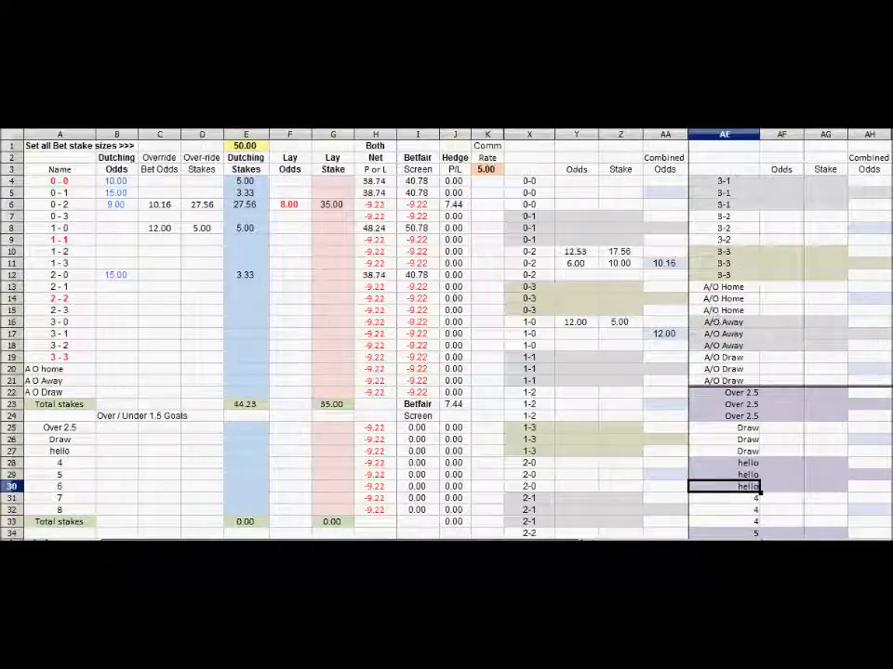
scroll(603, 279, "down", 5)
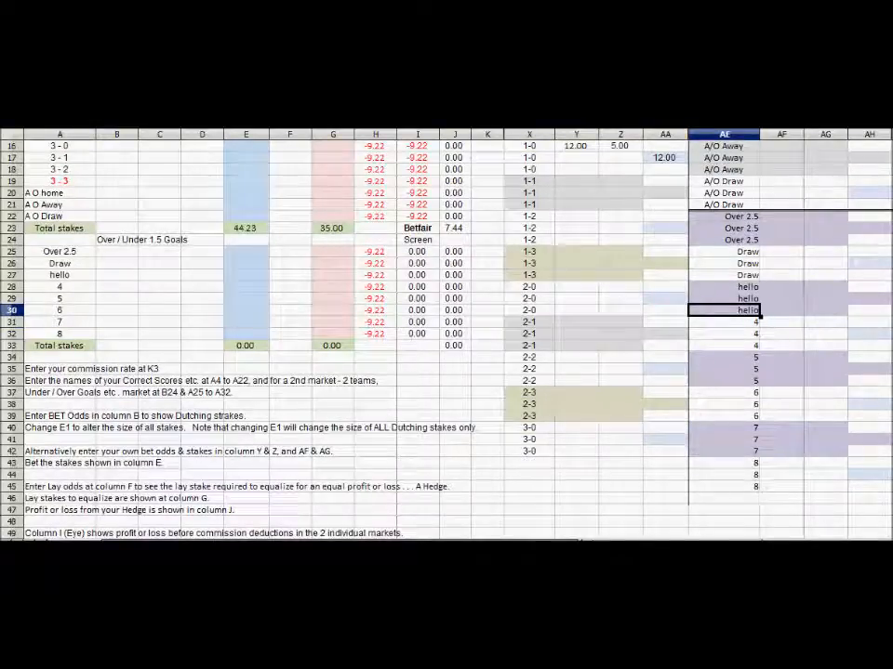
scroll(447, 334, "up", 5)
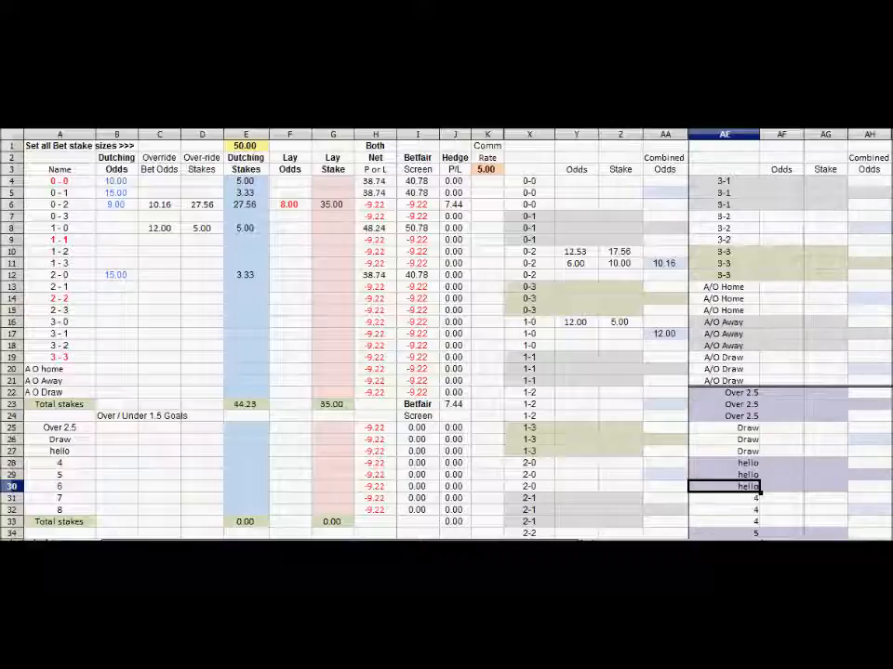
left_click_drag(890, 131, 890, 176)
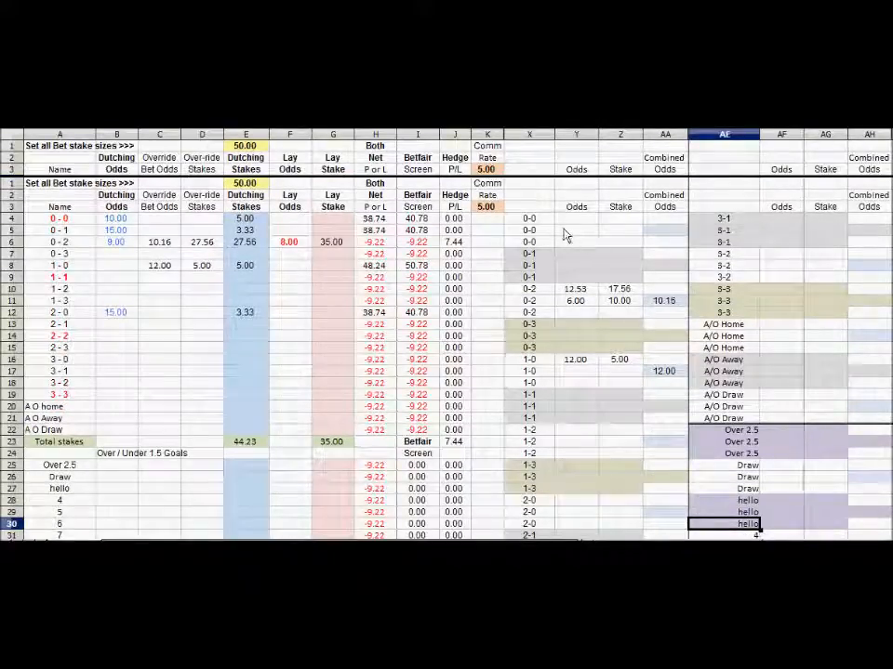
Move down column X to row 8 within the heading pane and back up to row 2 to examine how it scrolls.
left_click(537, 158)
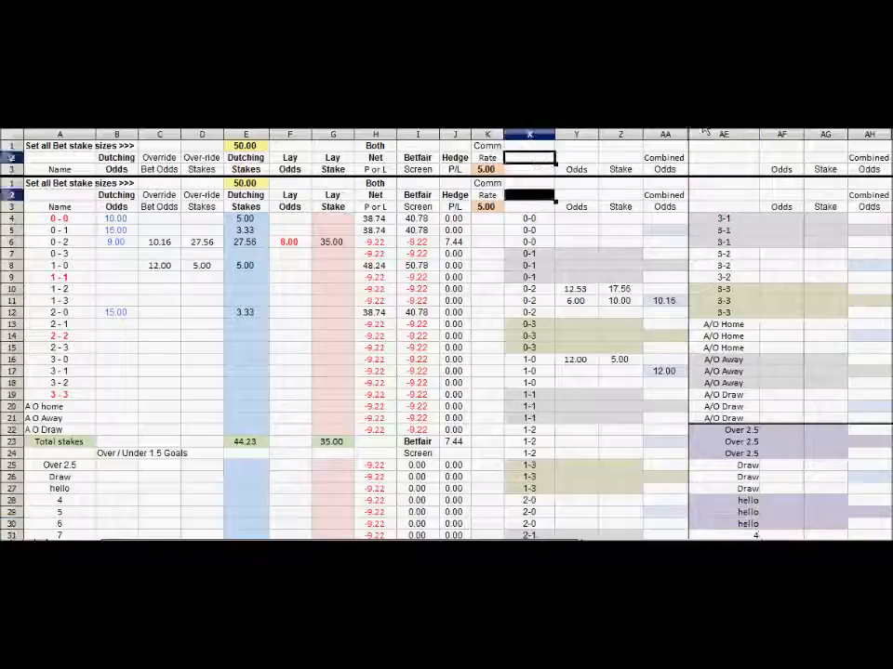
key("Up")
key("Down")
key("Down")
key("Down")
key("Down")
key("Down")
key("Down")
key("Down")
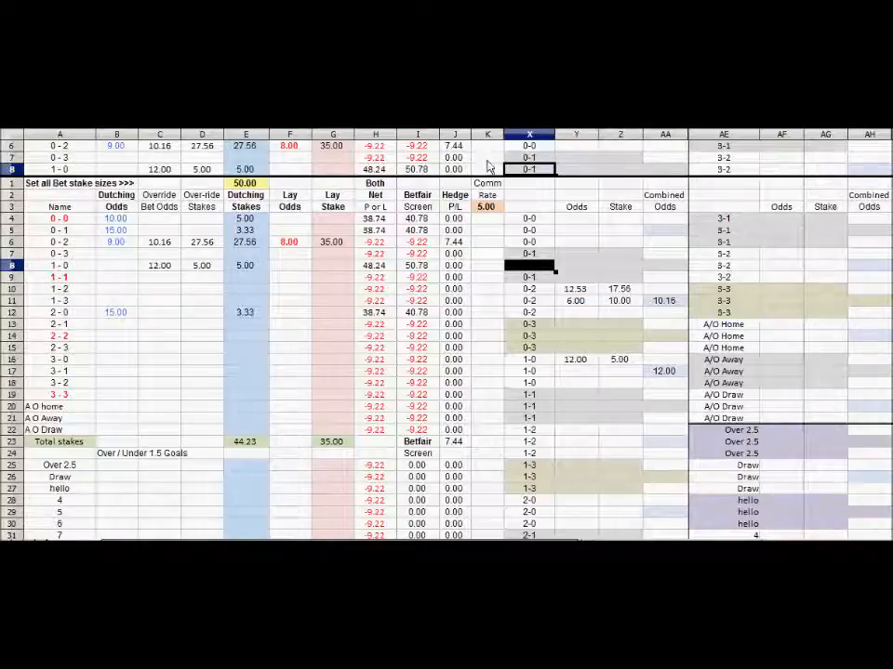
key("Up")
key("Up")
key("Up")
key("Up")
key("Up")
key("Up")
key("Up")
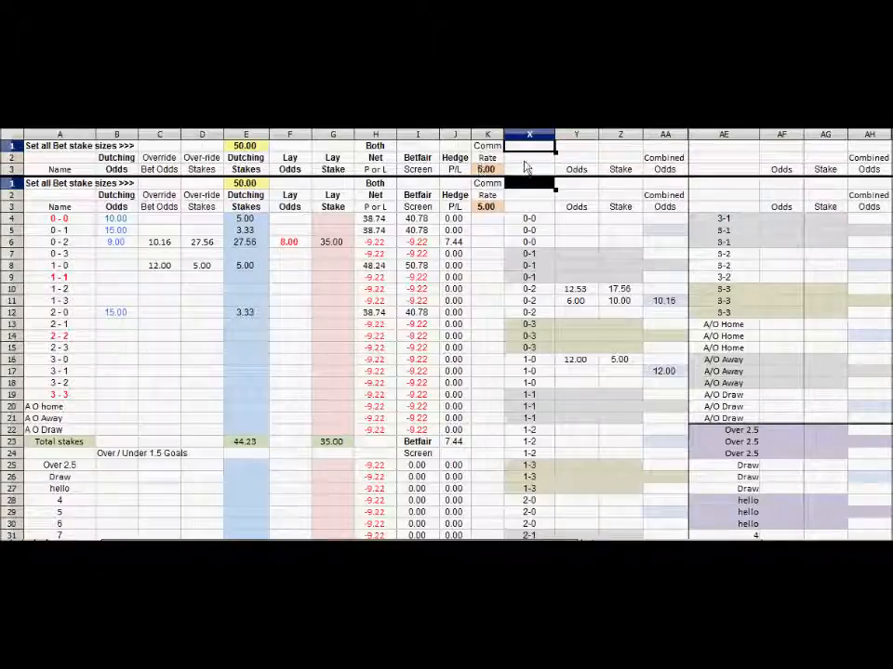
key("Down")
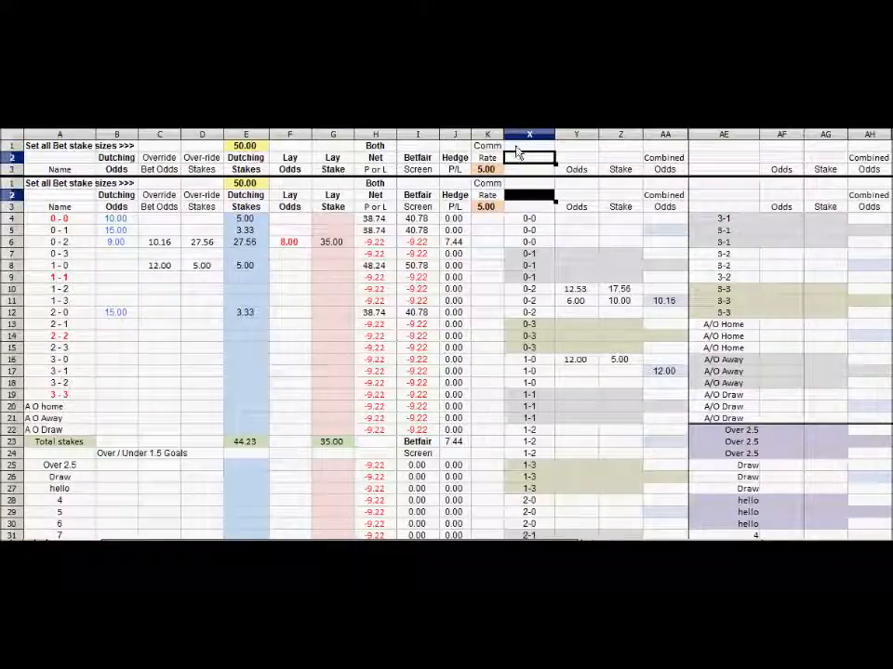
Move down column K in the lower pane past row 40 and back to row 4, examining the rows against the headings.
left_click(488, 233)
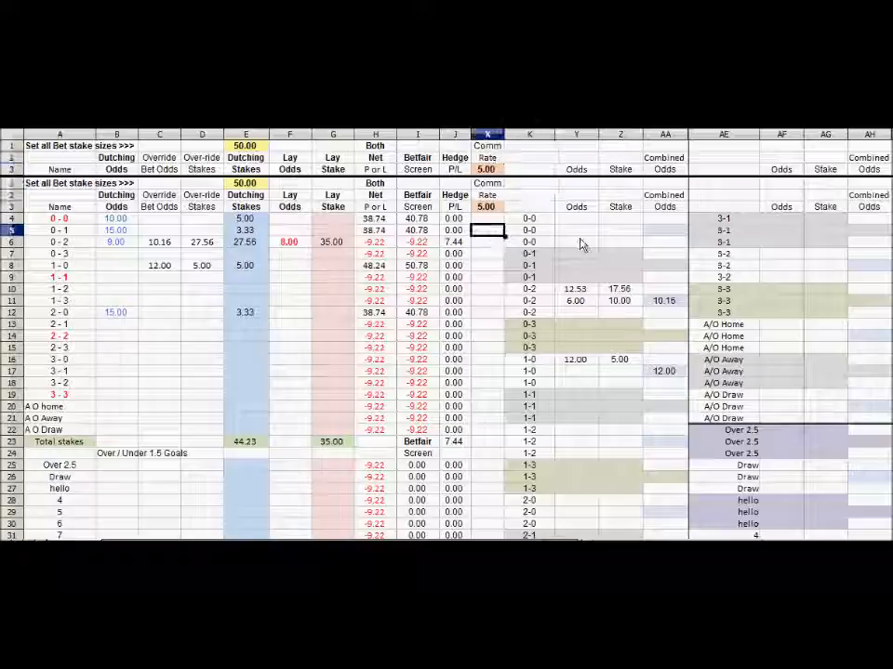
key("Down")
key("Down")
key("Down")
key("Down")
key("Down")
key("Down")
key("Down")
key("Down")
key("Down")
key("Down")
key("Down")
key("Down")
key("Down")
key("Down")
key("Down")
key("Down")
key("Down")
key("Down")
key("Down")
key("Down")
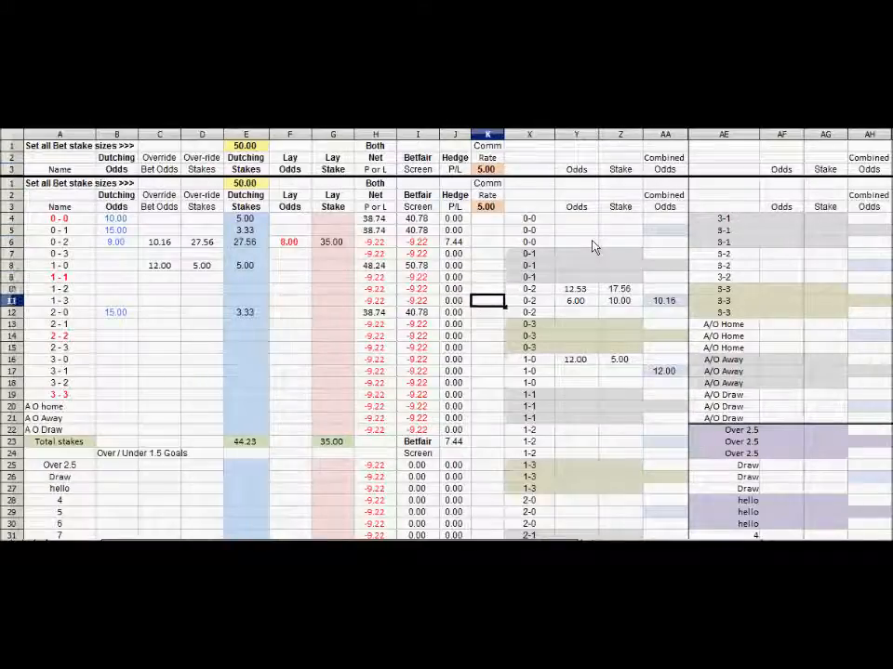
key("Down")
key("Down")
key("Down")
key("Down")
key("Down")
key("Down")
key("Down")
key("Down")
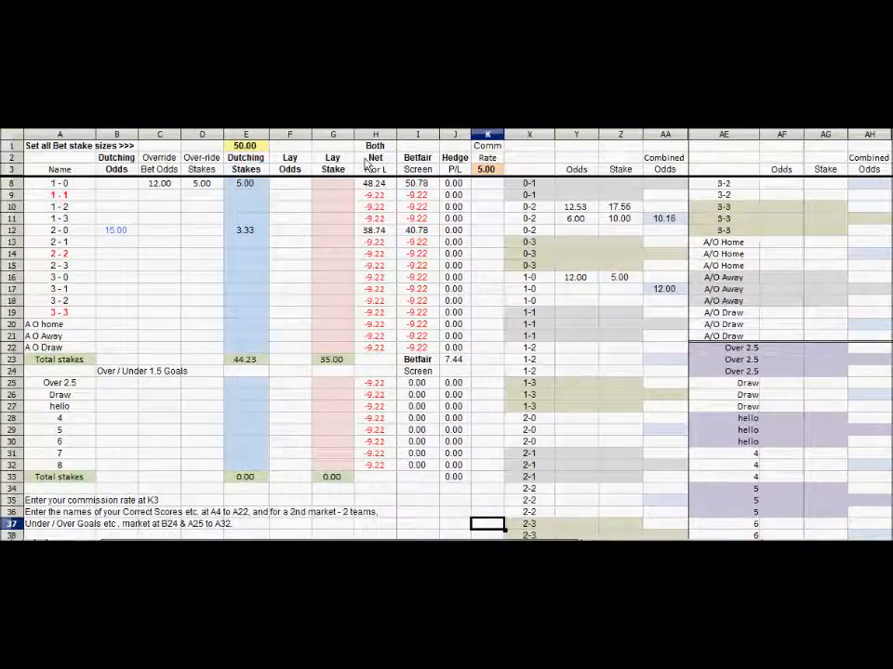
scroll(540, 175, "down", 2)
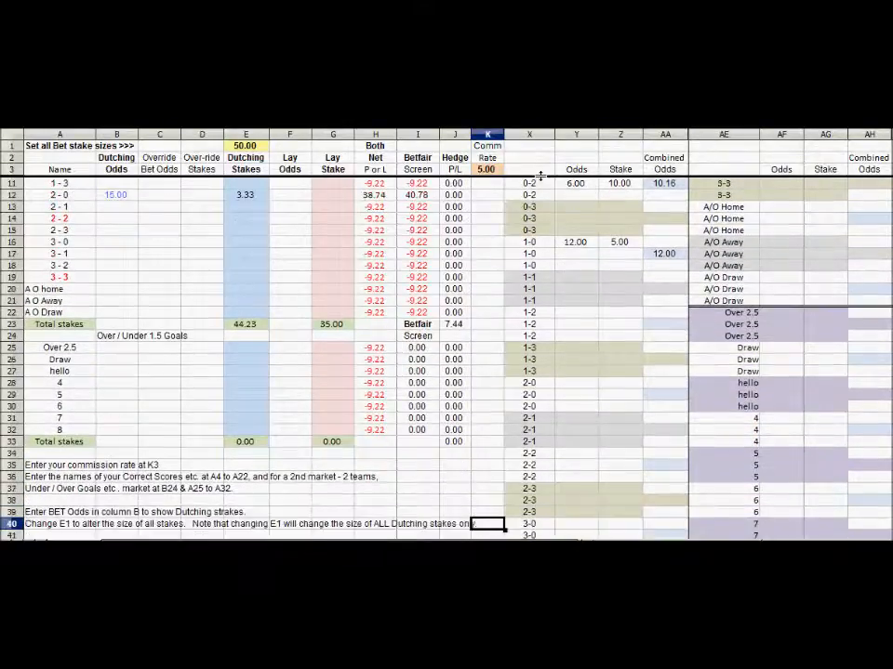
key("Up")
key("Up")
key("Up")
key("Up")
key("Up")
key("Up")
key("Up")
key("Up")
key("Up")
key("Up")
key("Up")
key("Up")
key("Up")
key("Up")
key("Up")
key("Up")
key("Up")
key("Up")
key("Up")
key("Up")
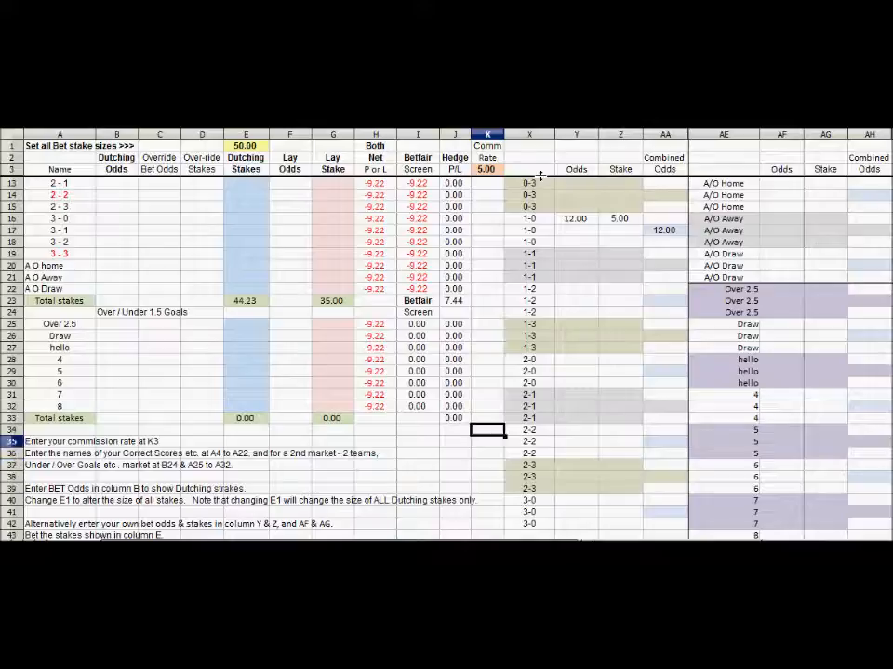
key("Up")
key("Up")
key("Up")
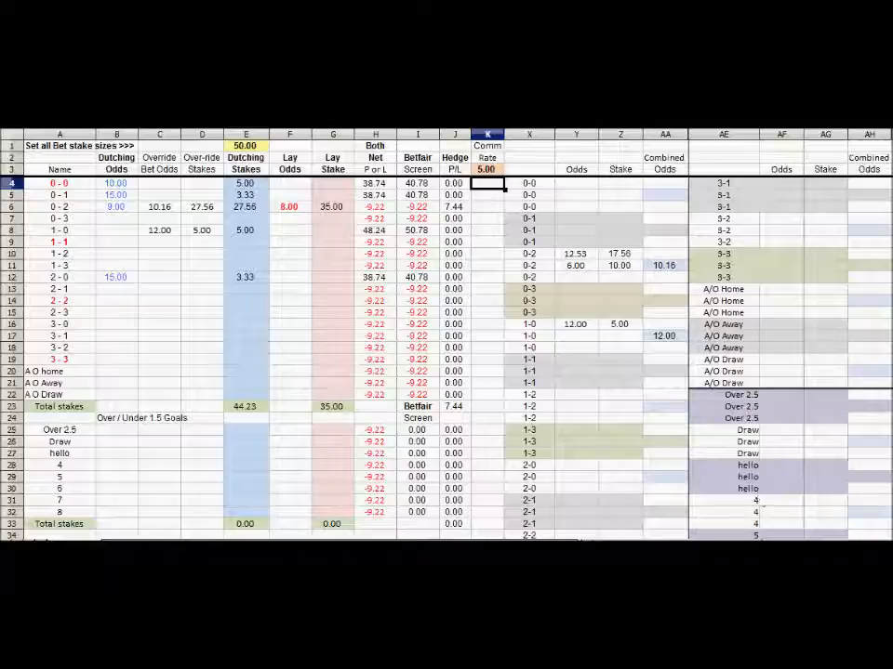
Move up column X from row 28 to row 1 in the lower pane and back down to row 33, examining how the headings repeat.
scroll(761, 507, "down", 4)
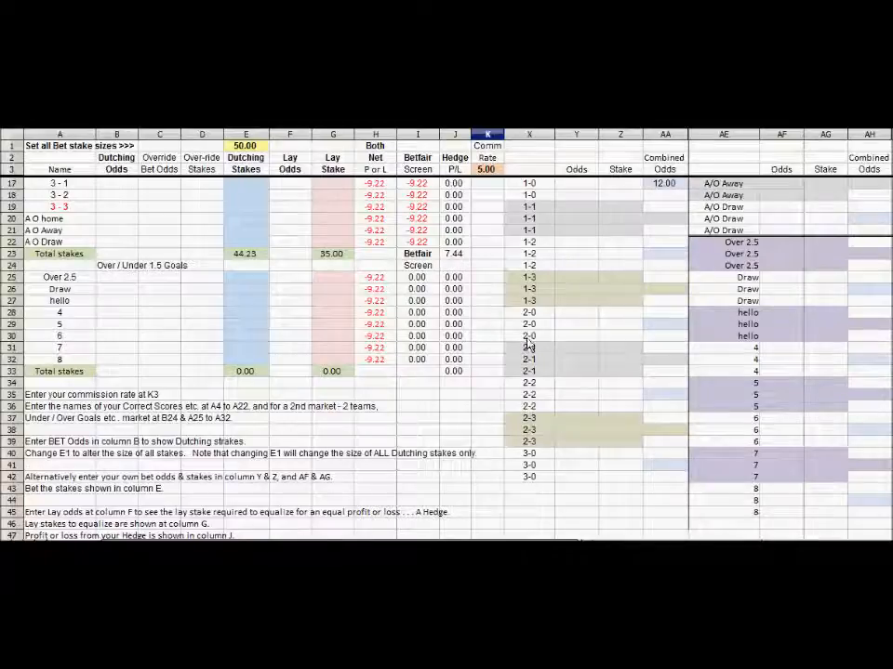
left_click(534, 313)
key("Up")
key("Up")
key("Up")
key("Up")
key("Up")
key("Up")
key("Up")
key("Up")
key("Up")
key("Up")
key("Up")
key("Up")
key("Up")
key("Up")
key("Up")
key("Up")
key("Up")
key("Up")
key("Up")
key("Up")
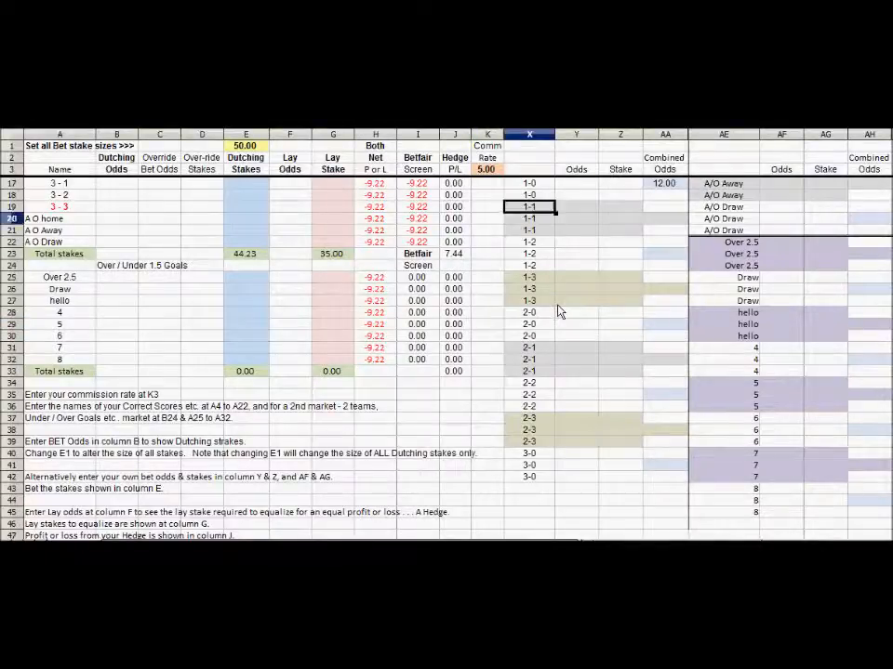
key("Down")
key("Down")
key("Down")
key("Down")
key("Down")
key("Down")
key("Down")
key("Down")
key("Down")
key("Down")
key("Down")
key("Down")
key("Down")
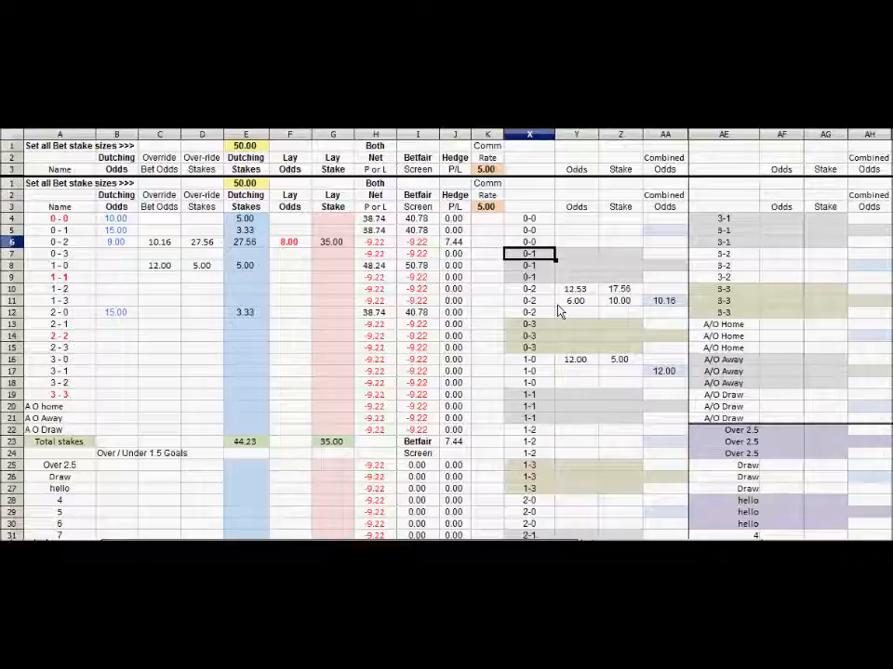
key("Down")
key("Down")
key("Down")
key("Down")
key("Down")
key("Down")
key("Down")
key("Down")
key("Down")
key("Down")
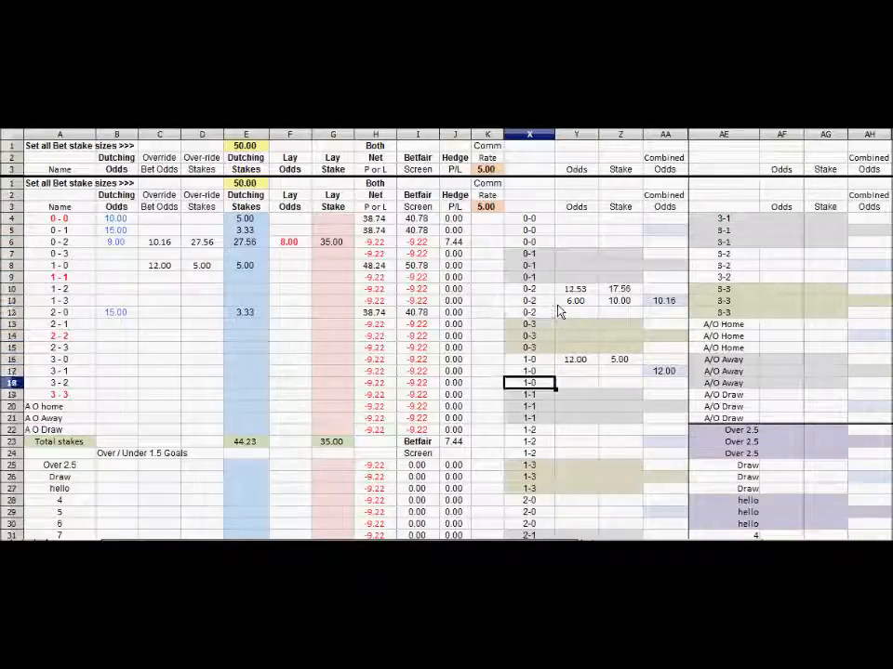
key("Down")
key("Down")
key("Down")
key("Down")
key("Down")
key("Down")
key("Down")
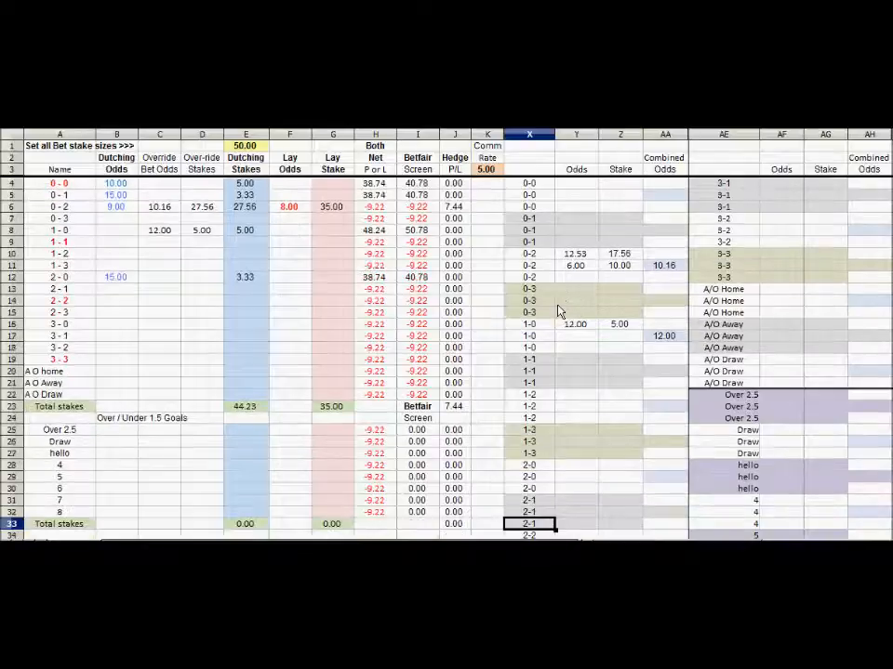
Remove the horizontal split below row 3 so the sheet is a single pane again.
left_click(487, 194)
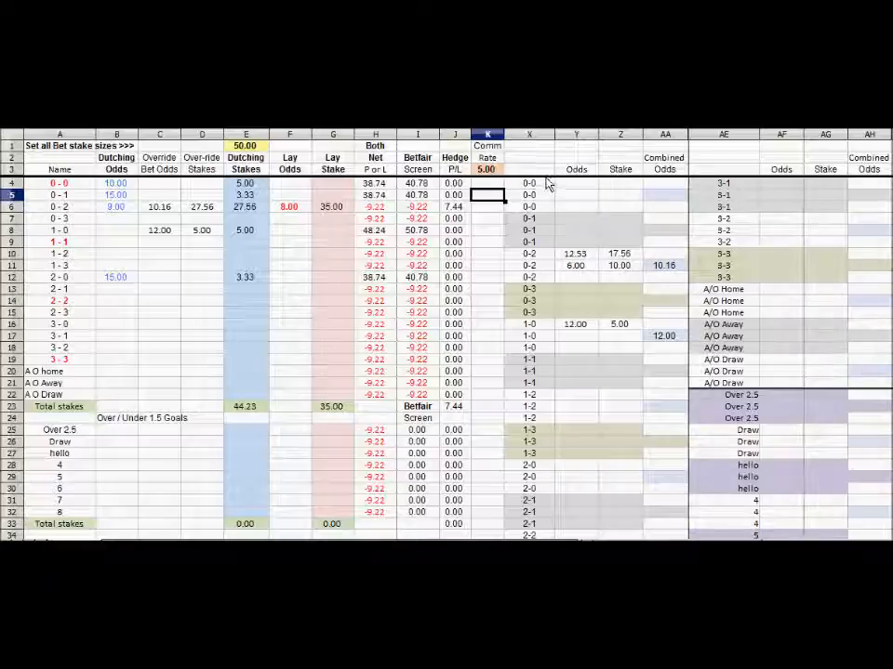
left_click_drag(546, 177, 545, 139)
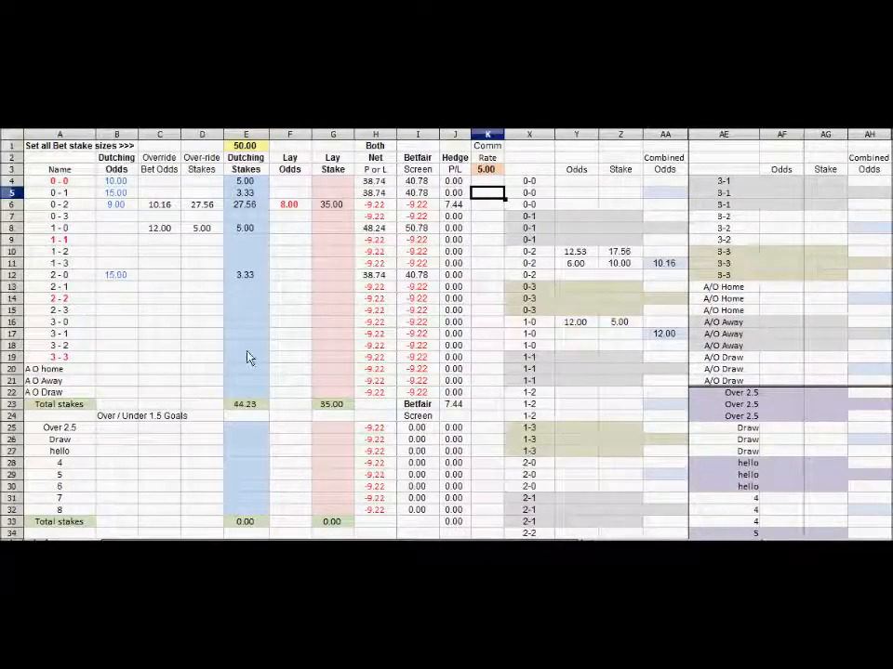
Set the dutching odds for Over 2.5 in B25 to 2.50.
left_click(118, 429)
type("2")
key("Return")
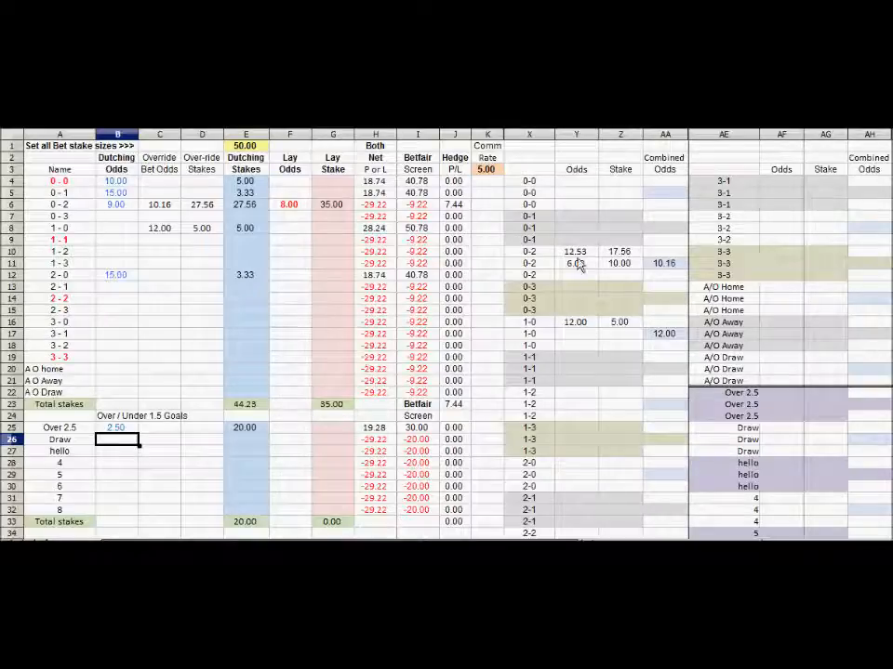
Check the dutching odds for 0 - 2 and 2 - 0, and set the 2 - 0 lay odds in F12 to 10.
left_click(117, 198)
left_click(117, 206)
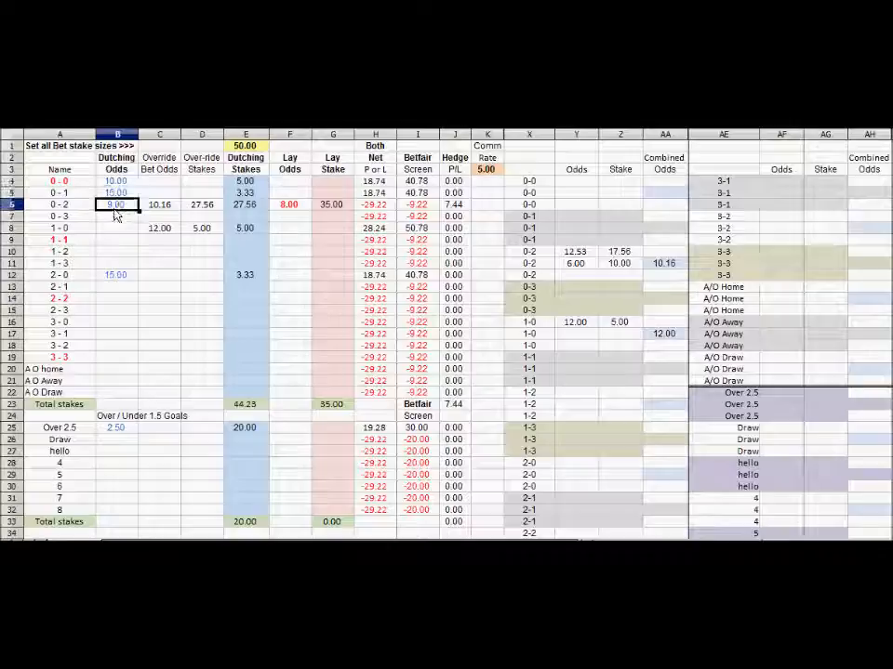
left_click(119, 278)
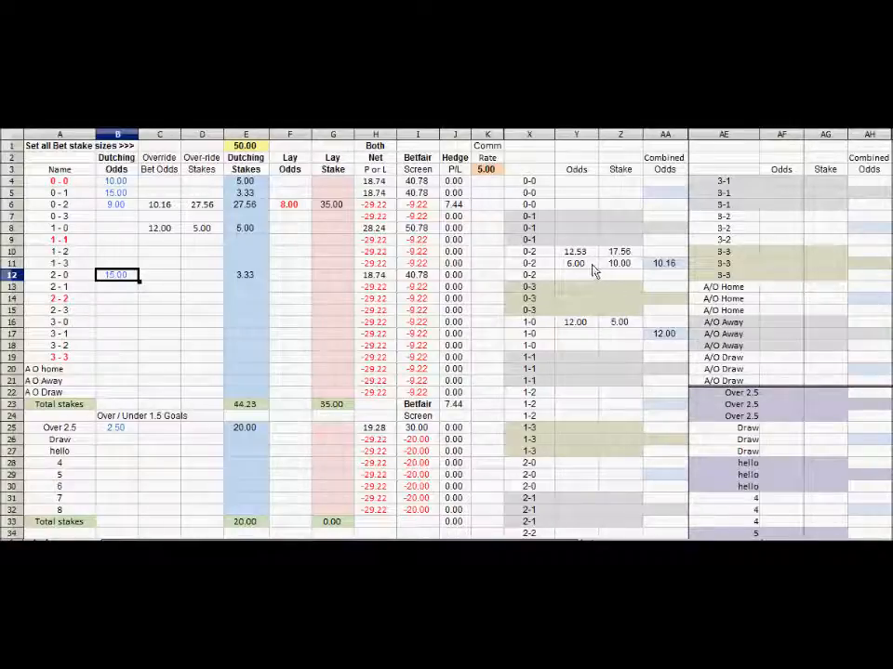
left_click(291, 277)
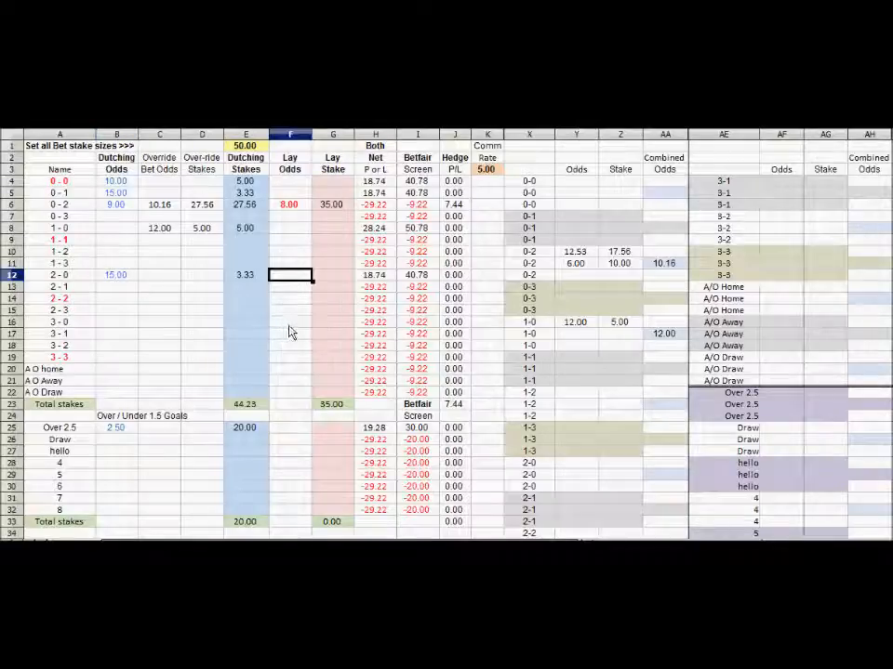
type("10")
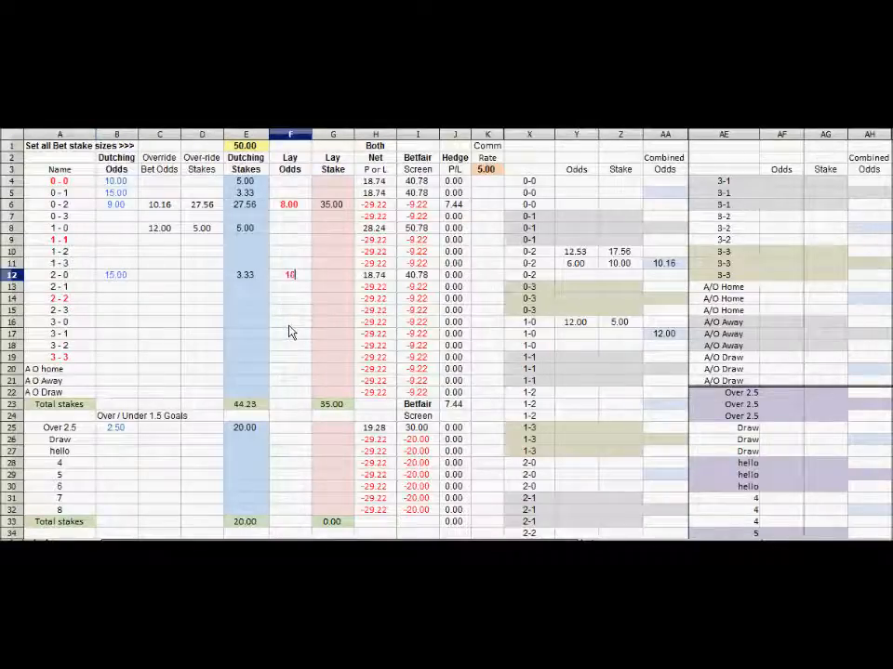
key("Return")
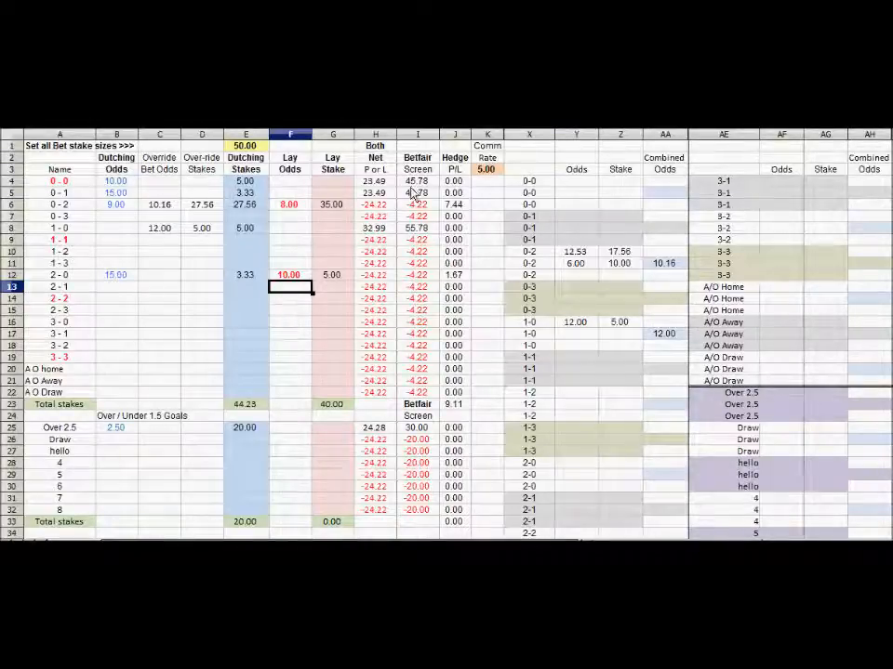
Compare the Betfair Screen figures in I4:I16 with the Both Net P or L figures in H5:H16.
left_click_drag(420, 182, 419, 329)
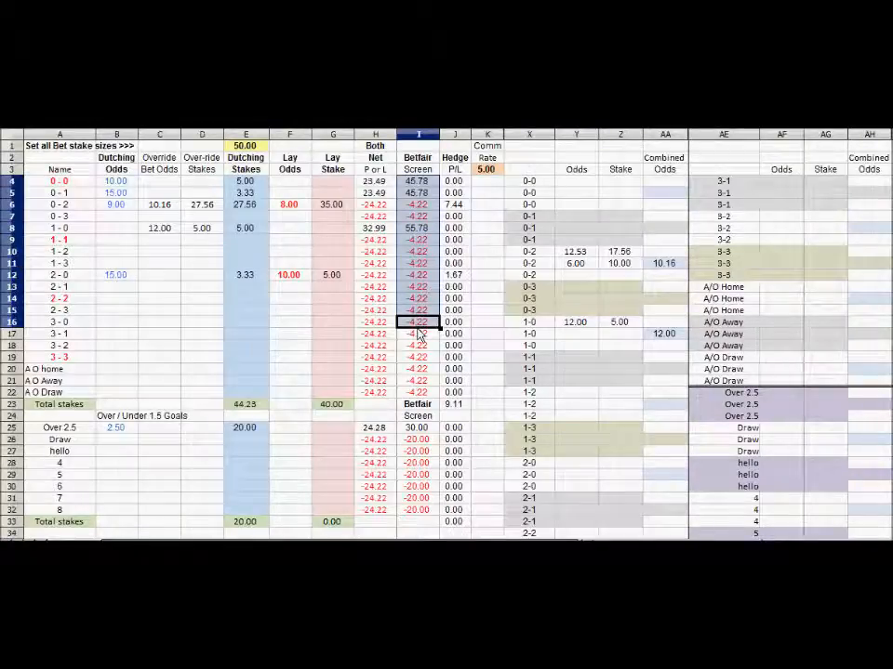
left_click_drag(374, 193, 375, 322)
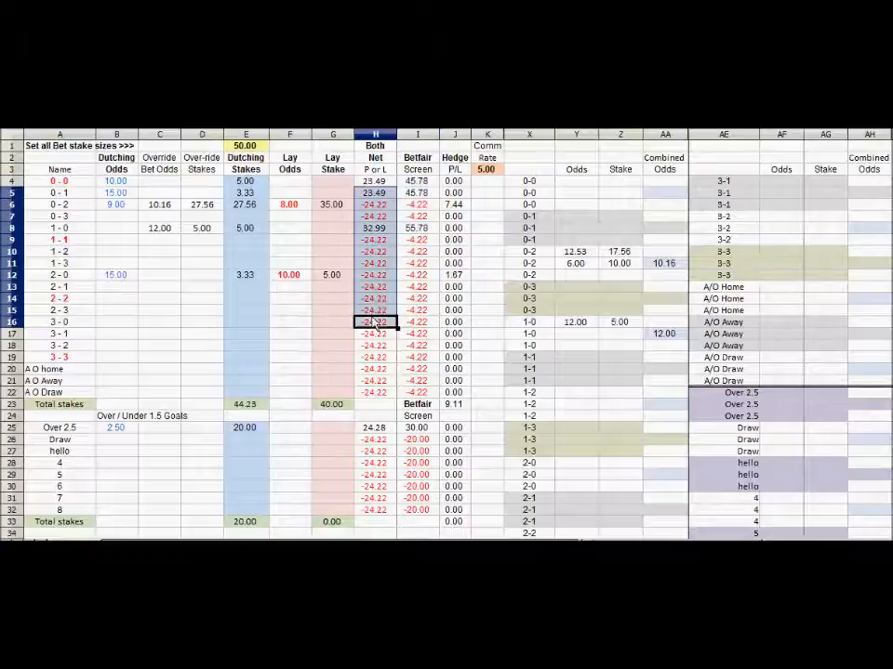
left_click(165, 348)
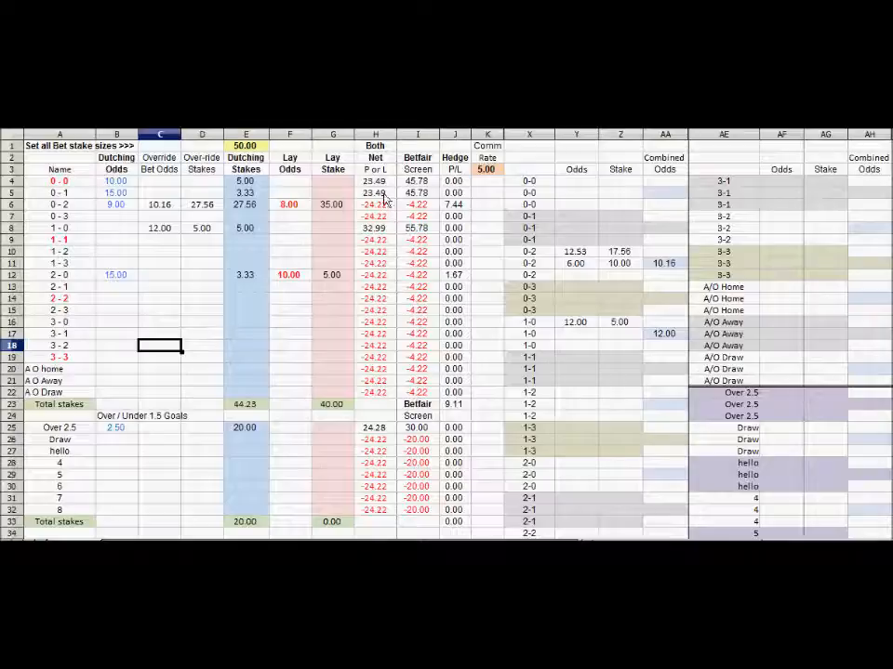